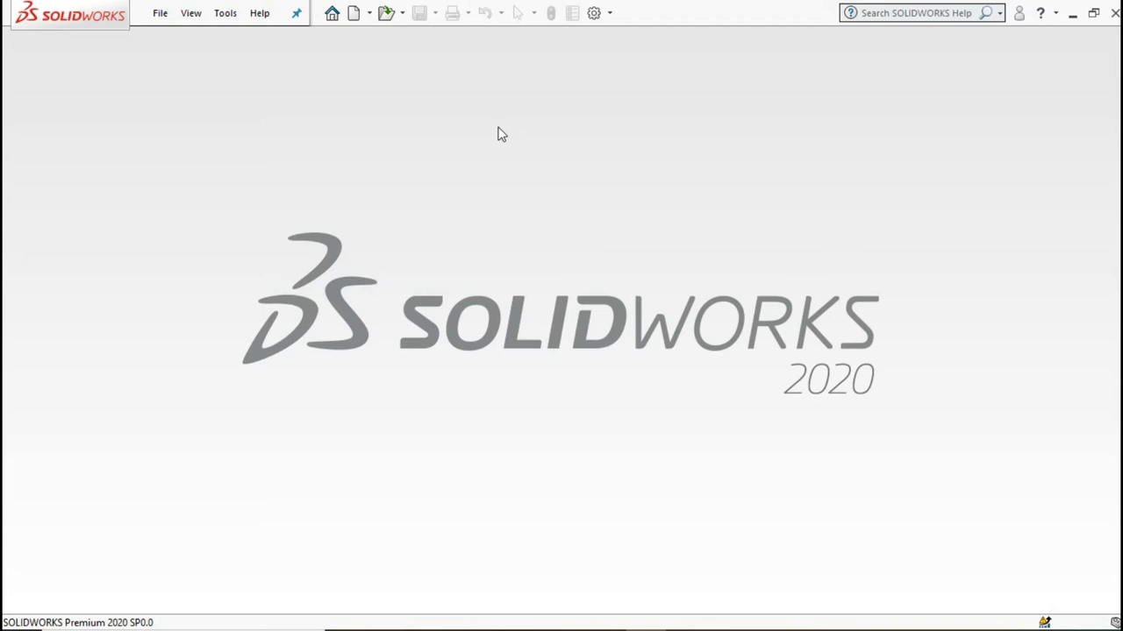
Create a new part and draw a circle centred on the origin on the Front Plane
left_click(351, 15)
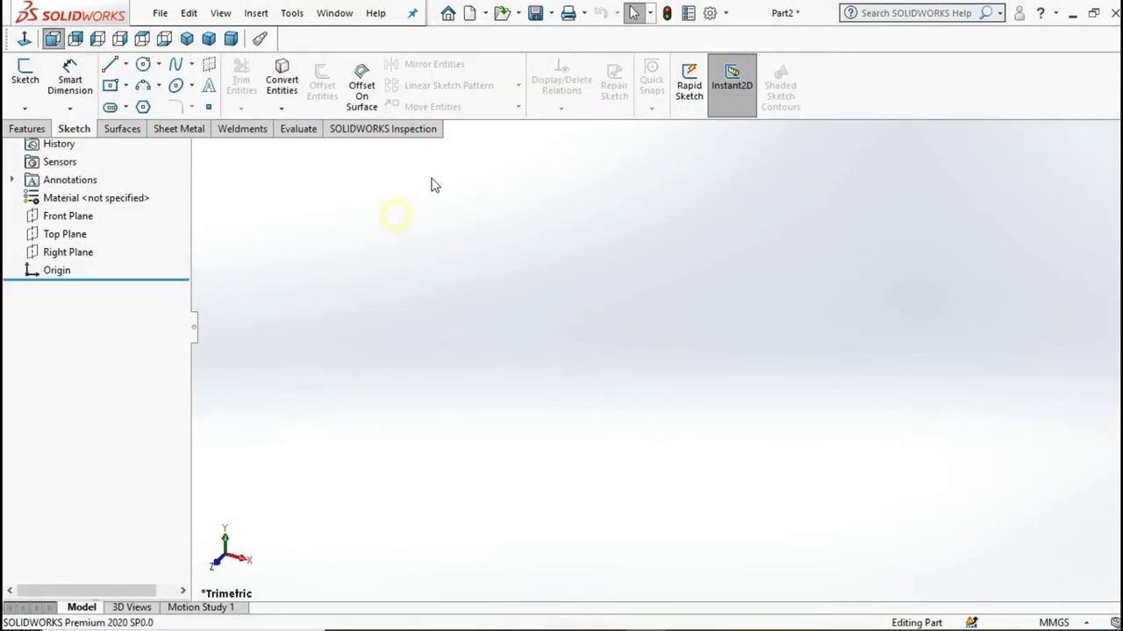
left_click(92, 303)
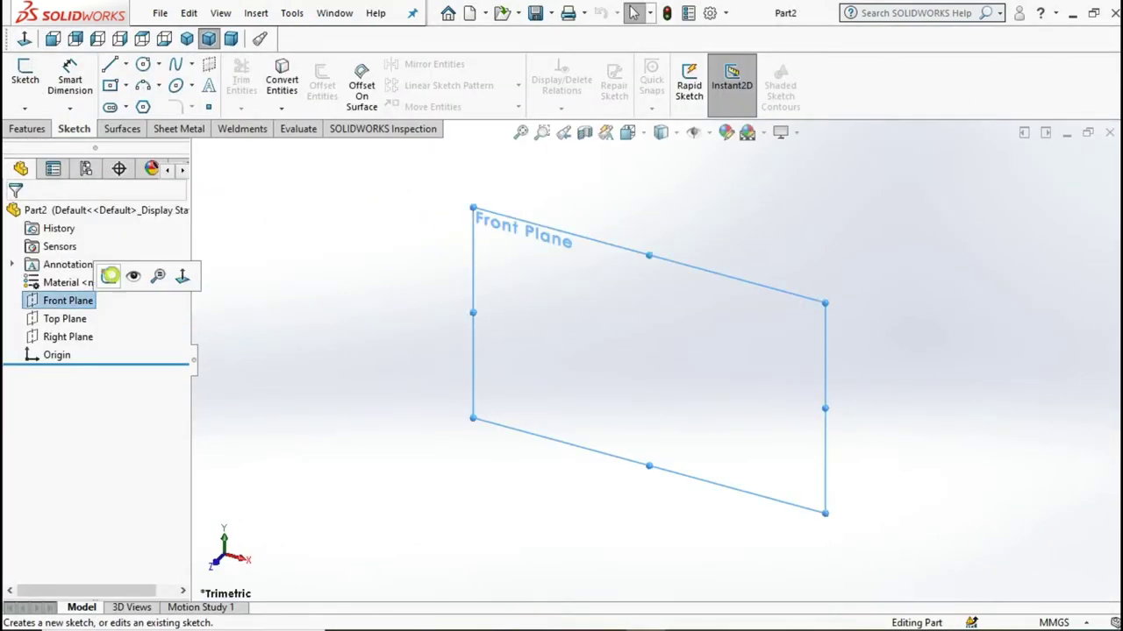
left_click(113, 275)
left_click(143, 64)
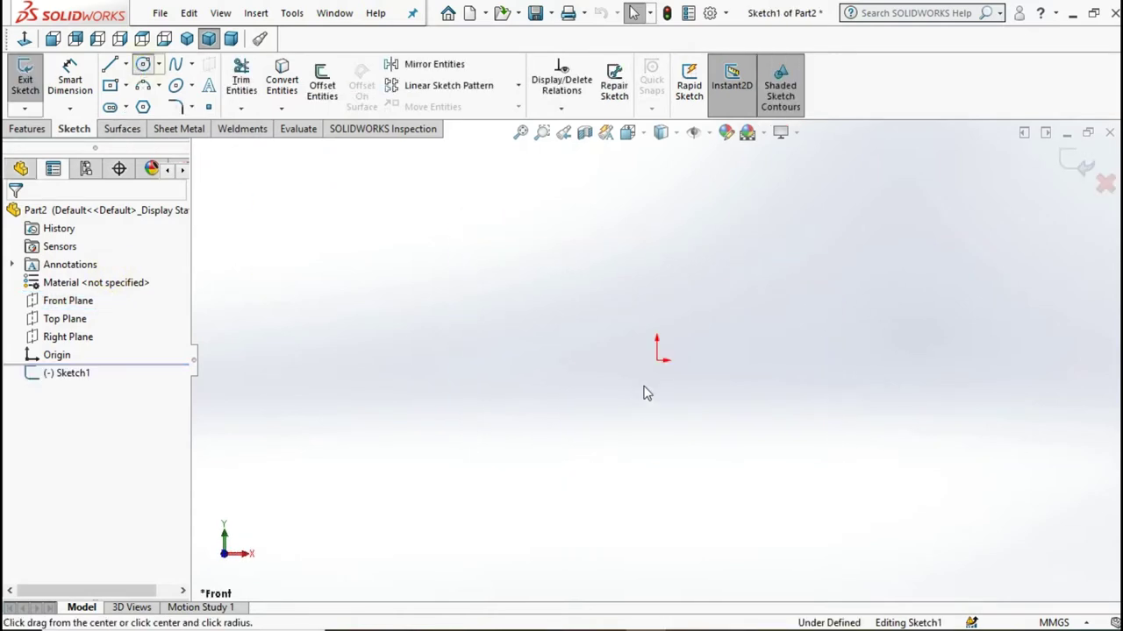
left_click(659, 360)
left_click(665, 230)
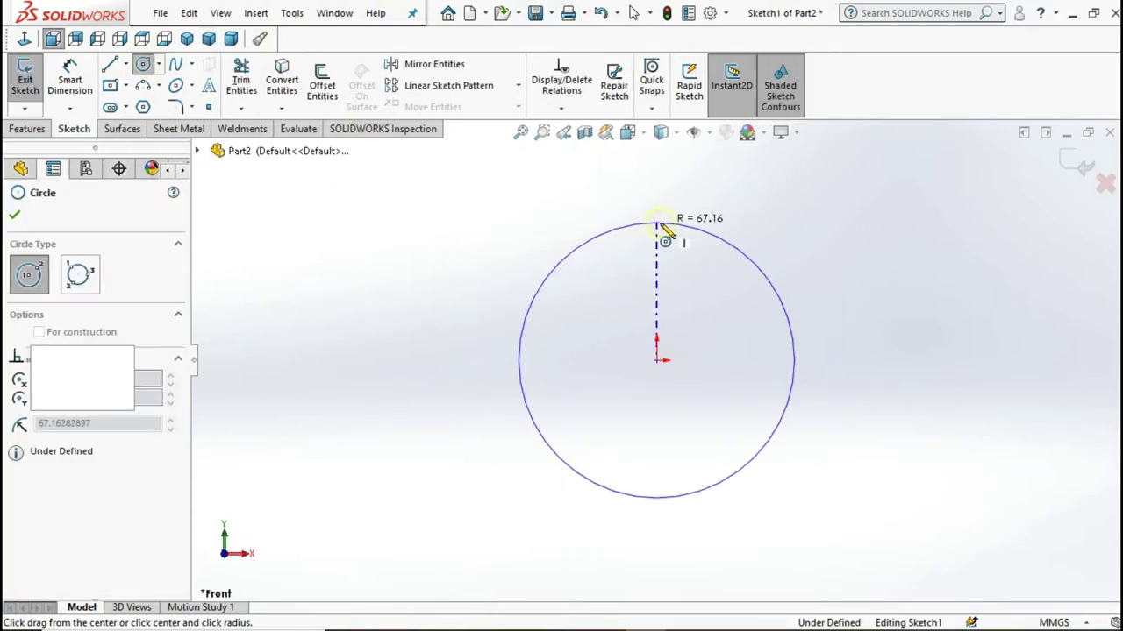
left_click(633, 12)
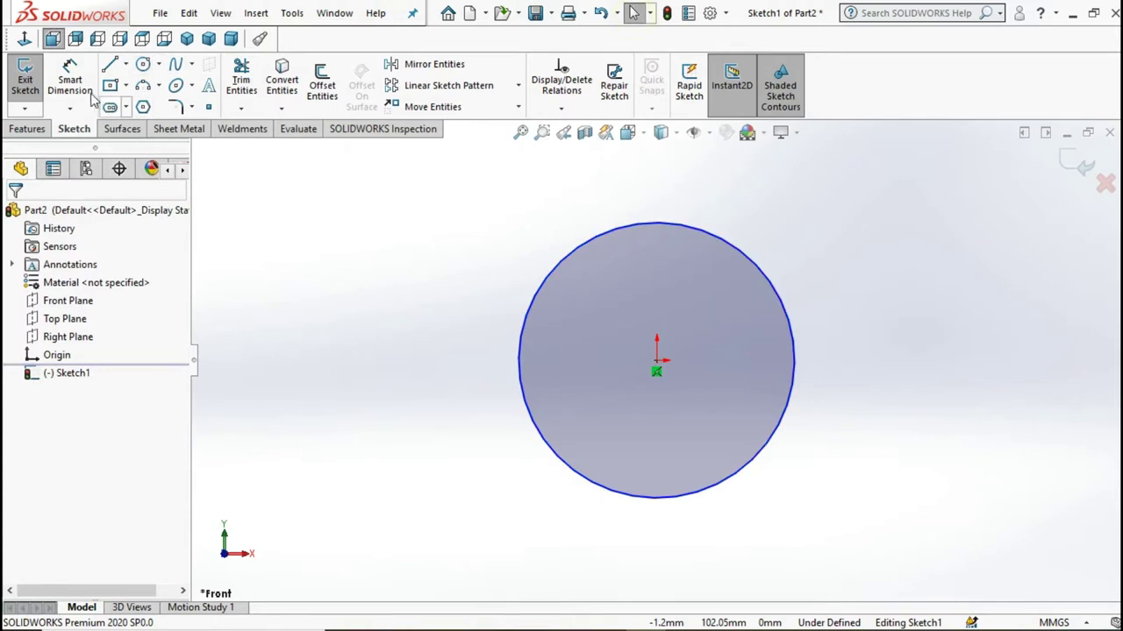
Draw a vertical centerline from the circle's top point to its bottom point
left_click(125, 64)
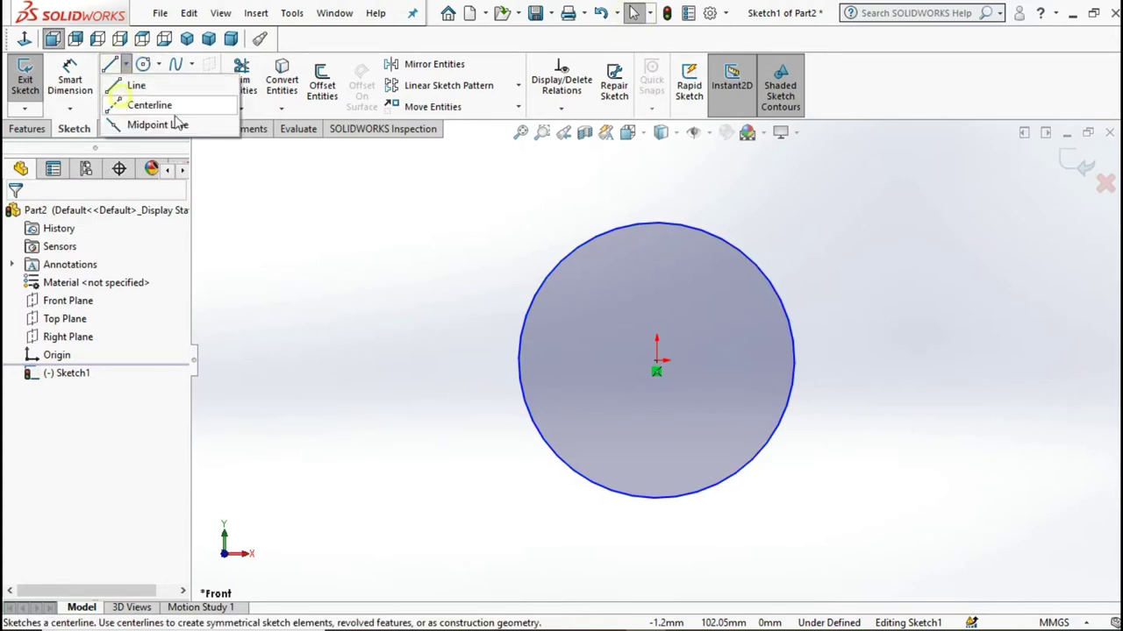
left_click(656, 224)
left_click(656, 498)
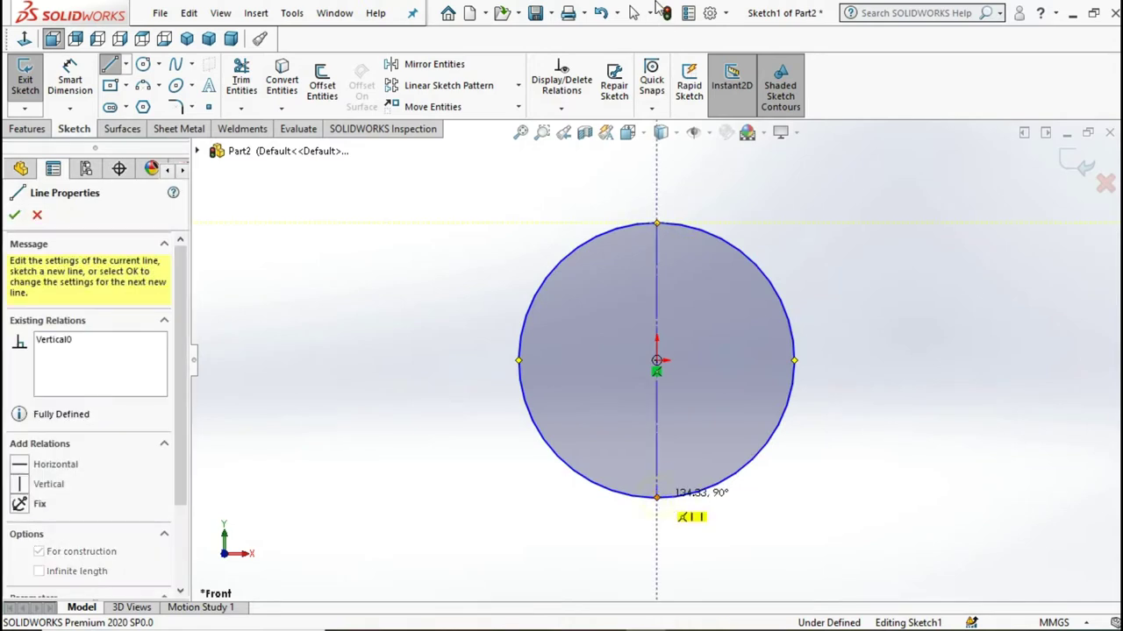
key("Escape")
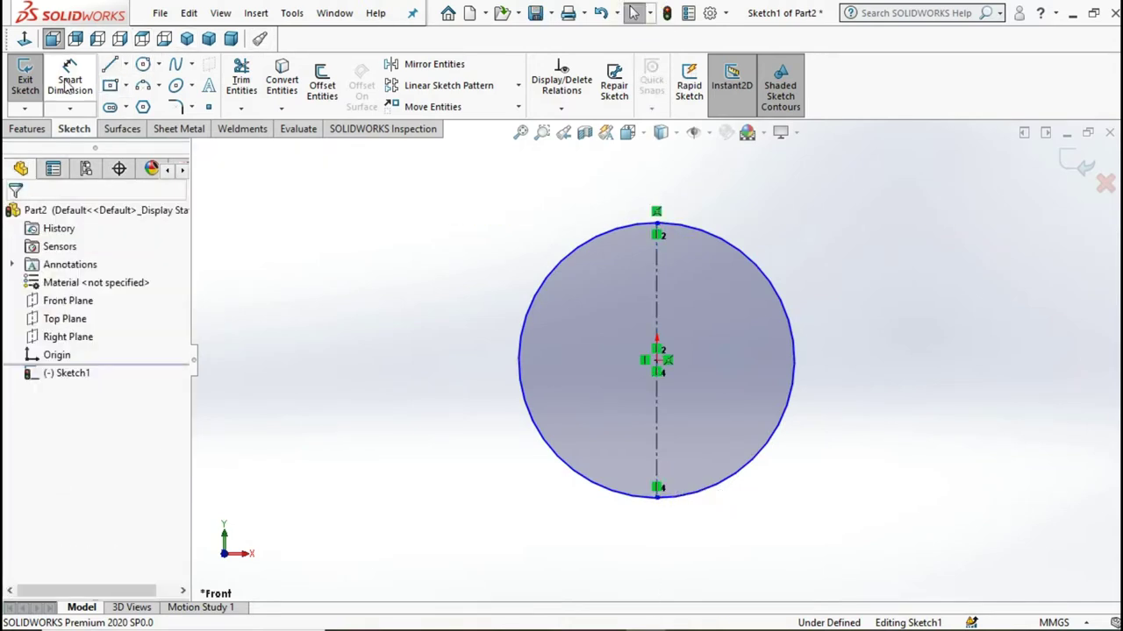
Dimension the circle's diameter to 72
left_click(70, 83)
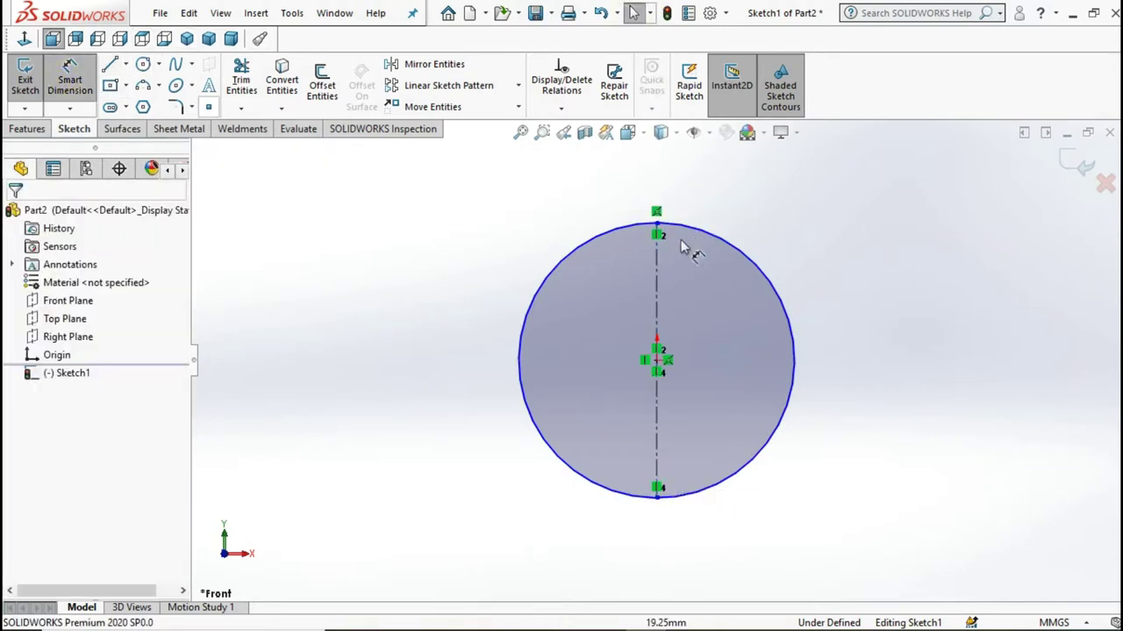
left_click(419, 296)
left_click(420, 297)
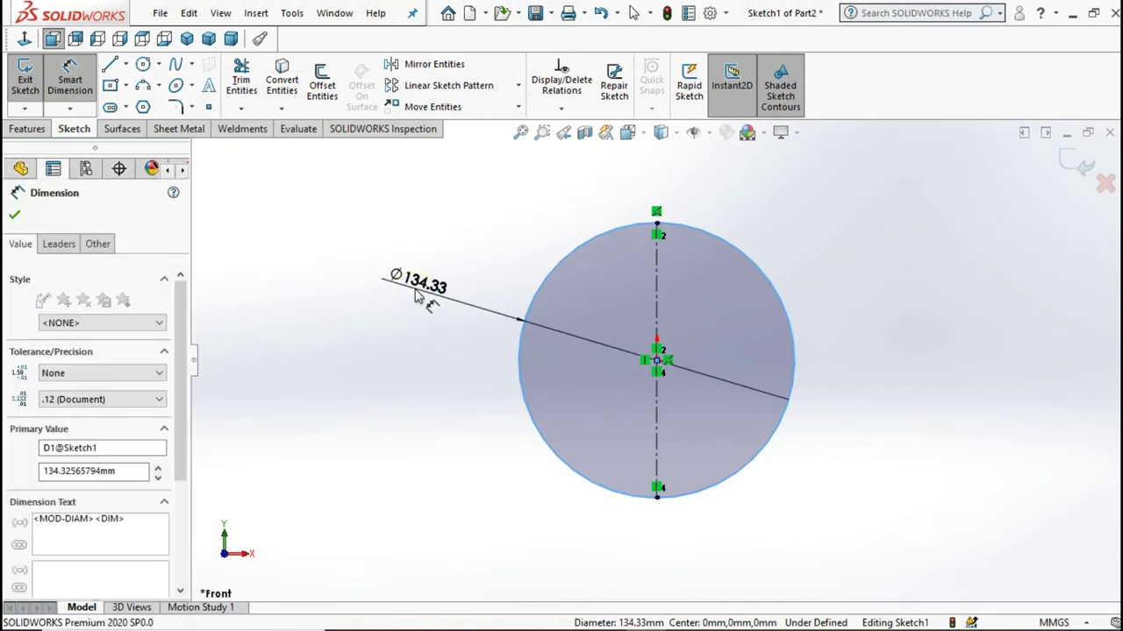
type("72")
key("Return")
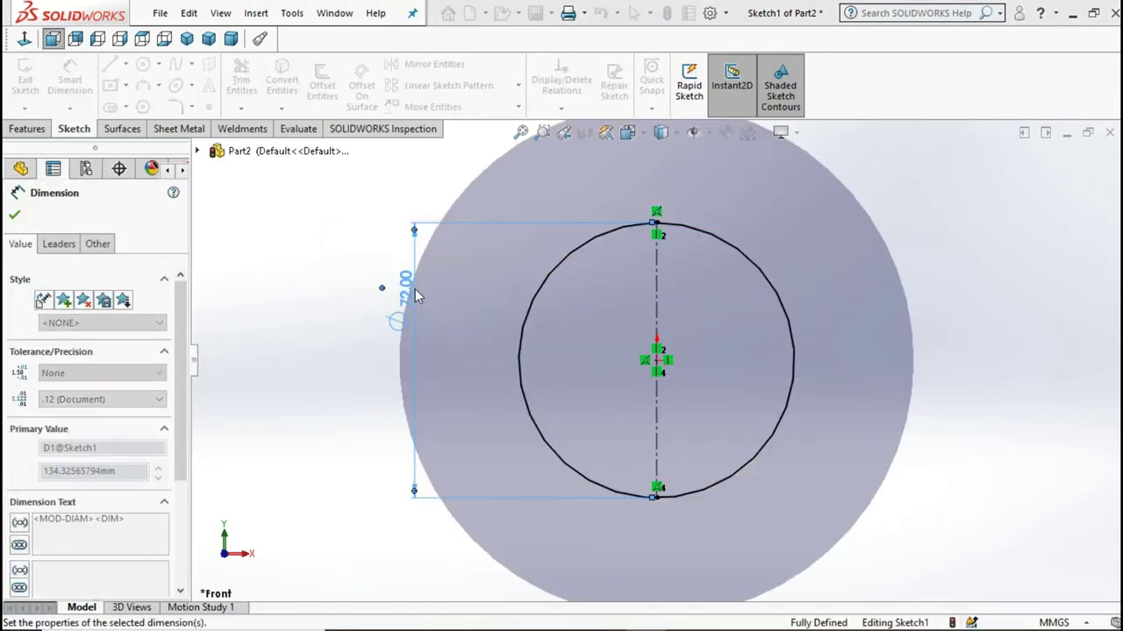
key("Escape")
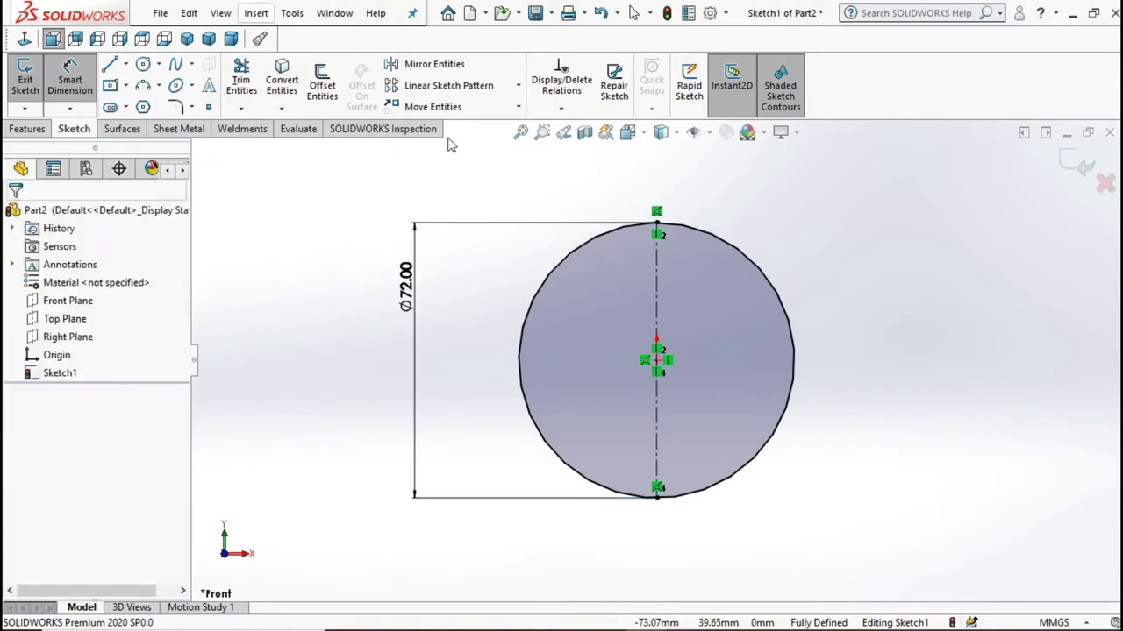
left_click(240, 79)
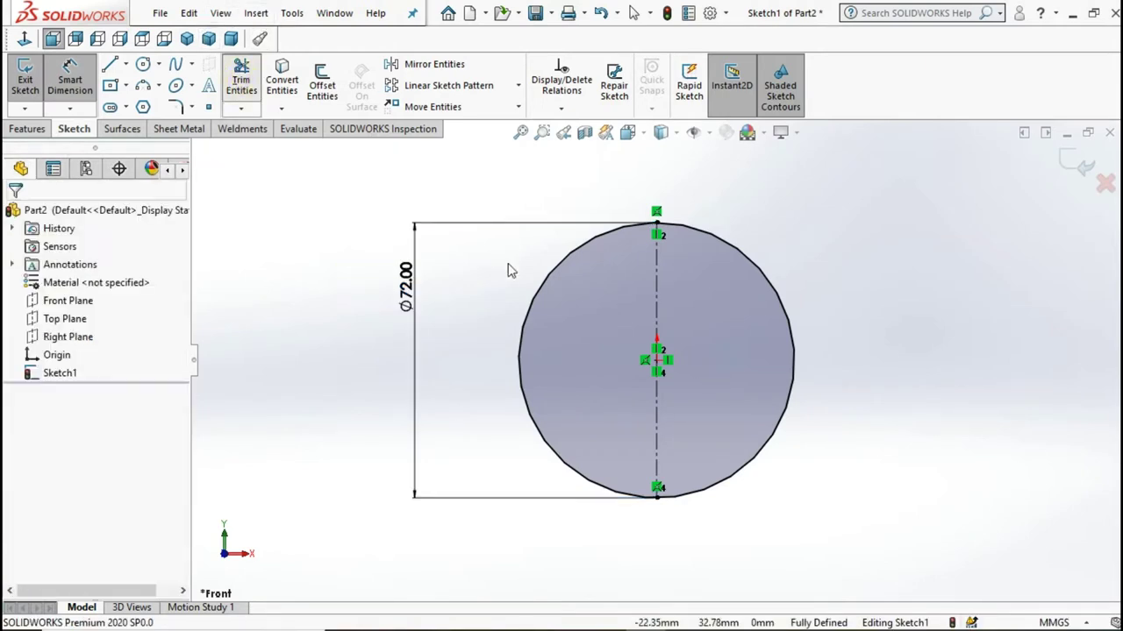
Trim away the circle's left half and revolve the semicircle 360° about the centerline into a sphere
left_click(530, 306)
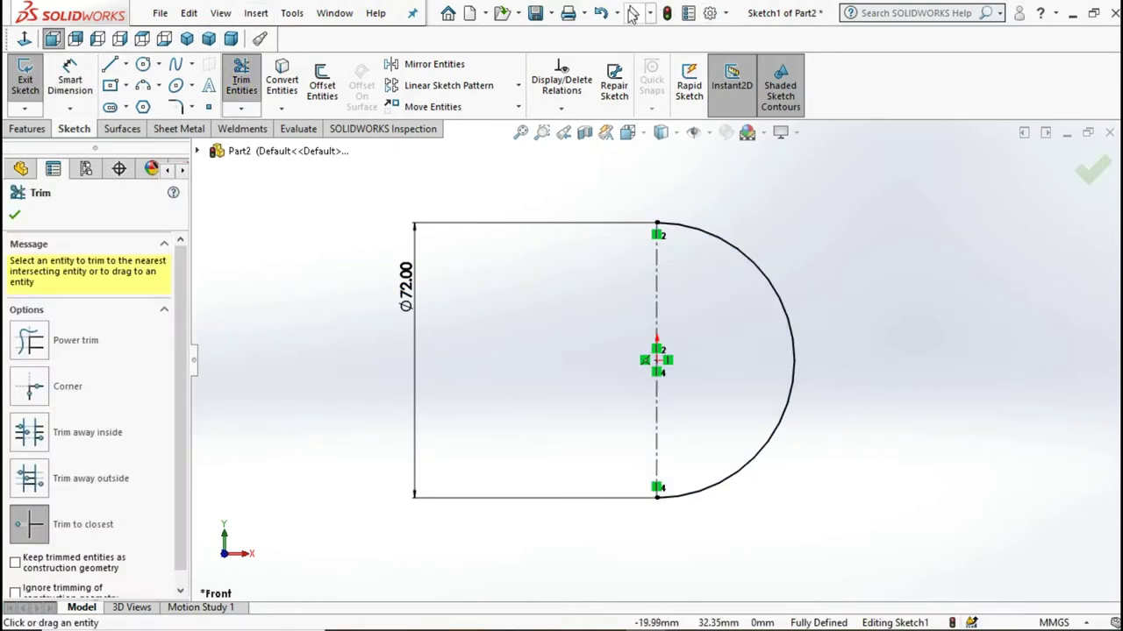
left_click(632, 12)
left_click(25, 129)
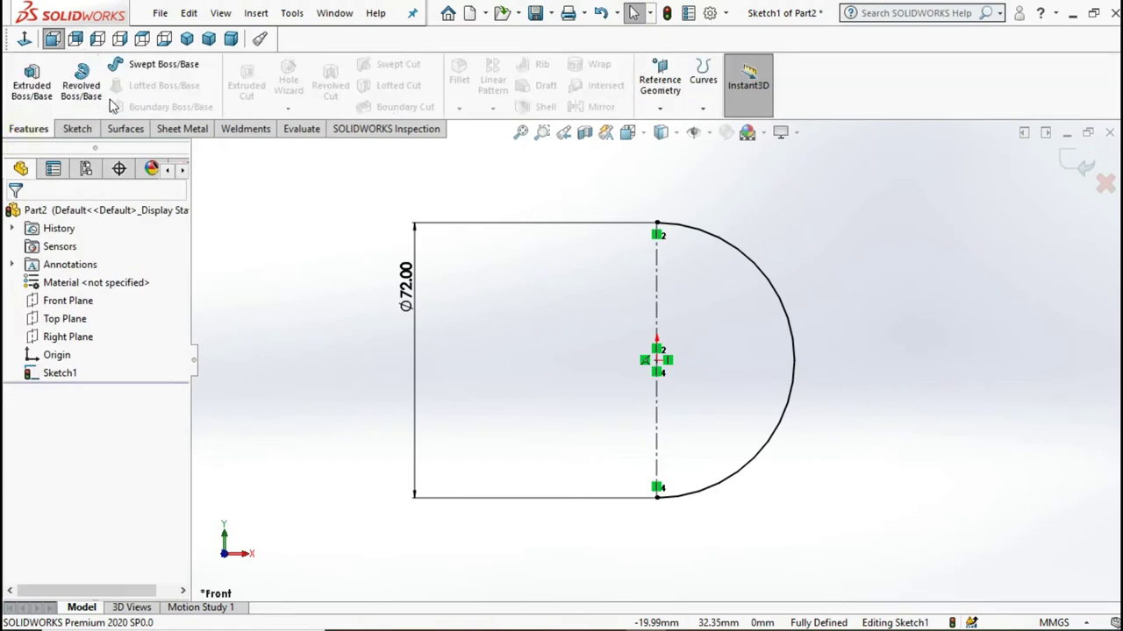
left_click(81, 81)
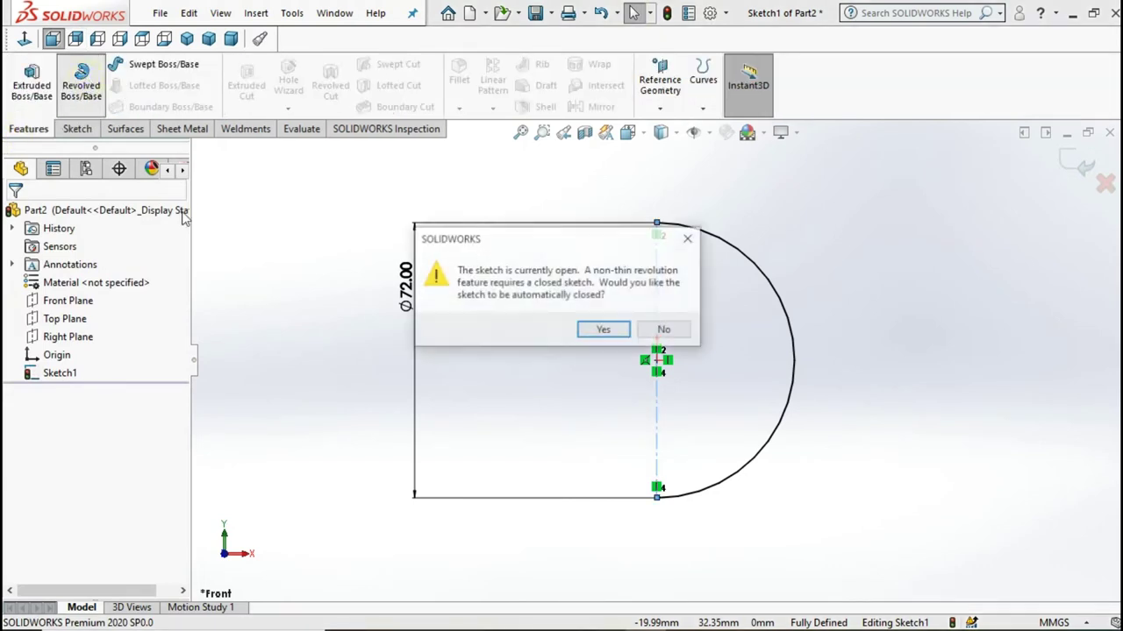
left_click(616, 334)
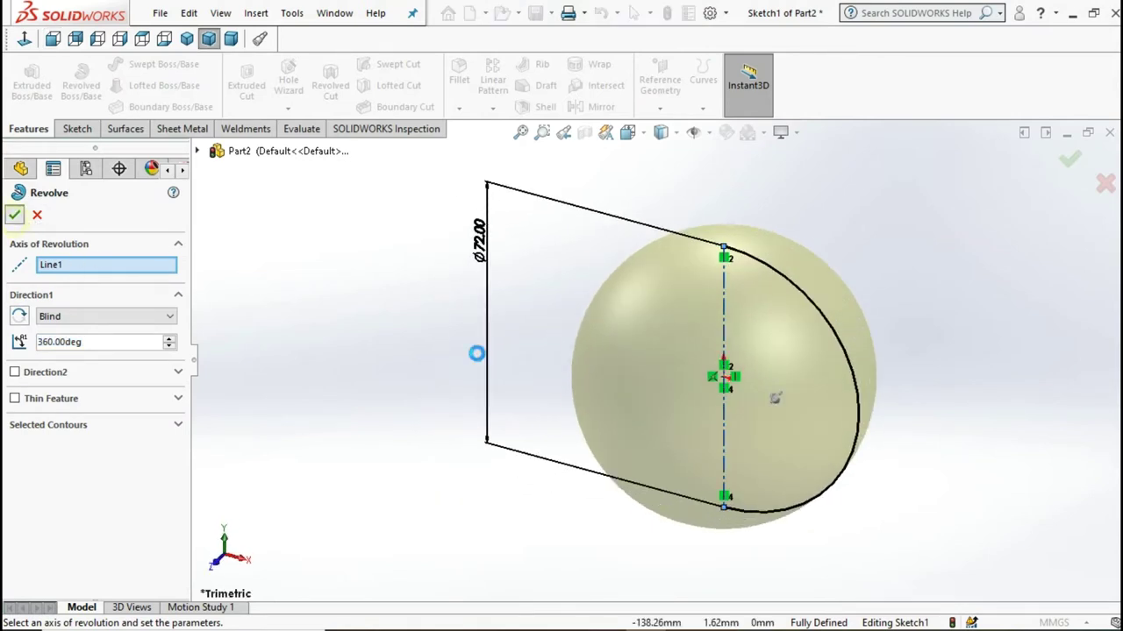
key("Return")
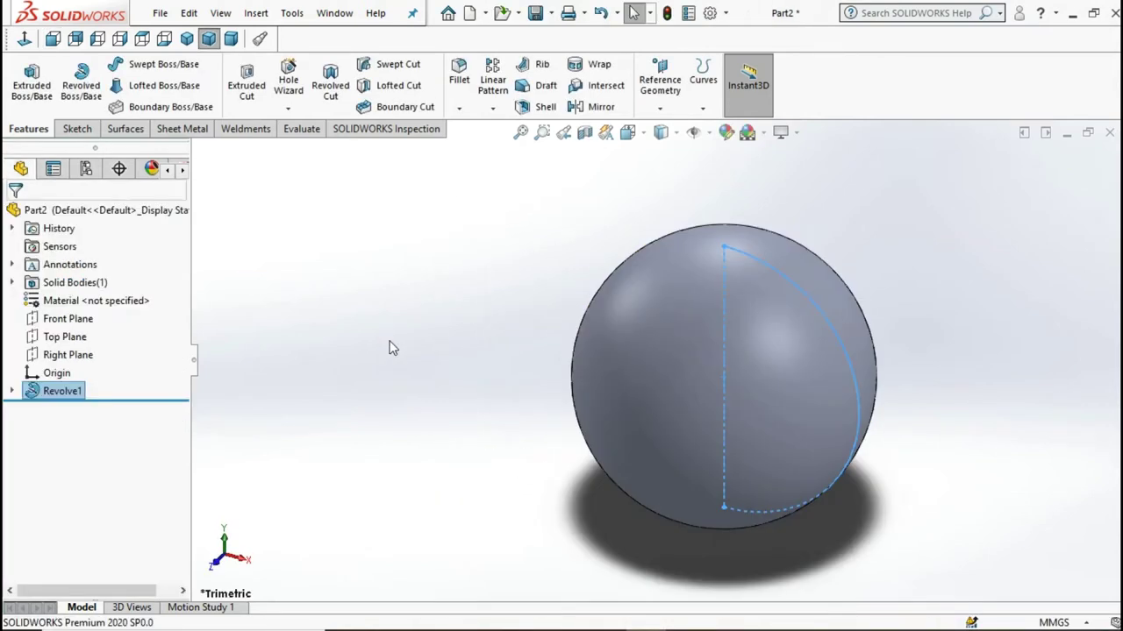
left_click(54, 319)
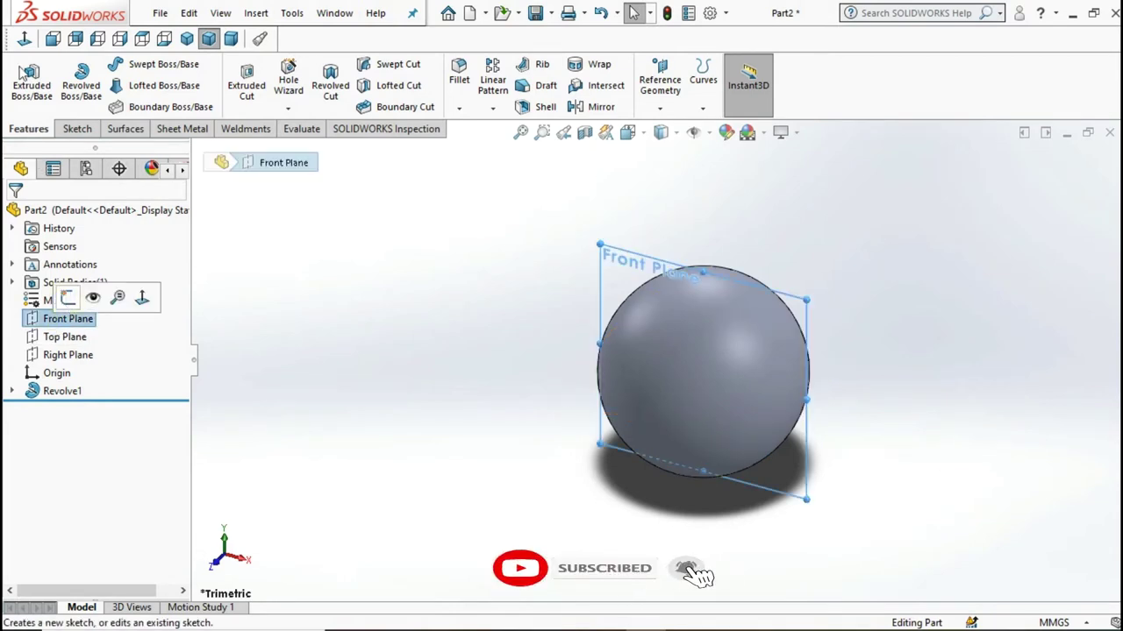
Start a Front Plane sketch and draw a centerline chord across the sphere's upper outline
left_click(68, 297)
left_click(23, 44)
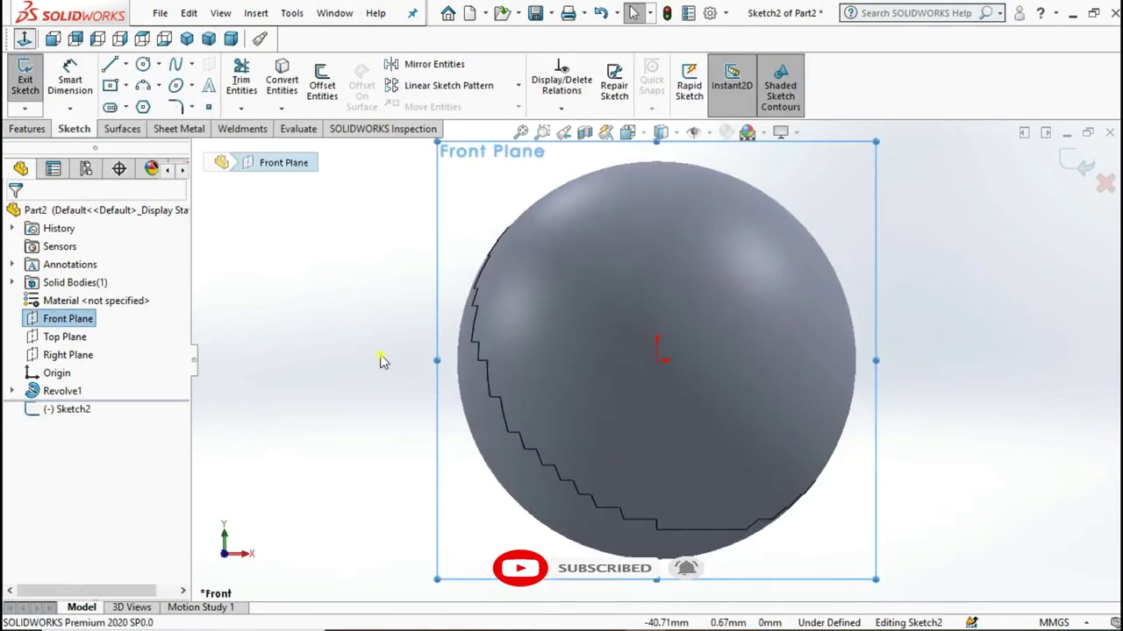
left_click(125, 64)
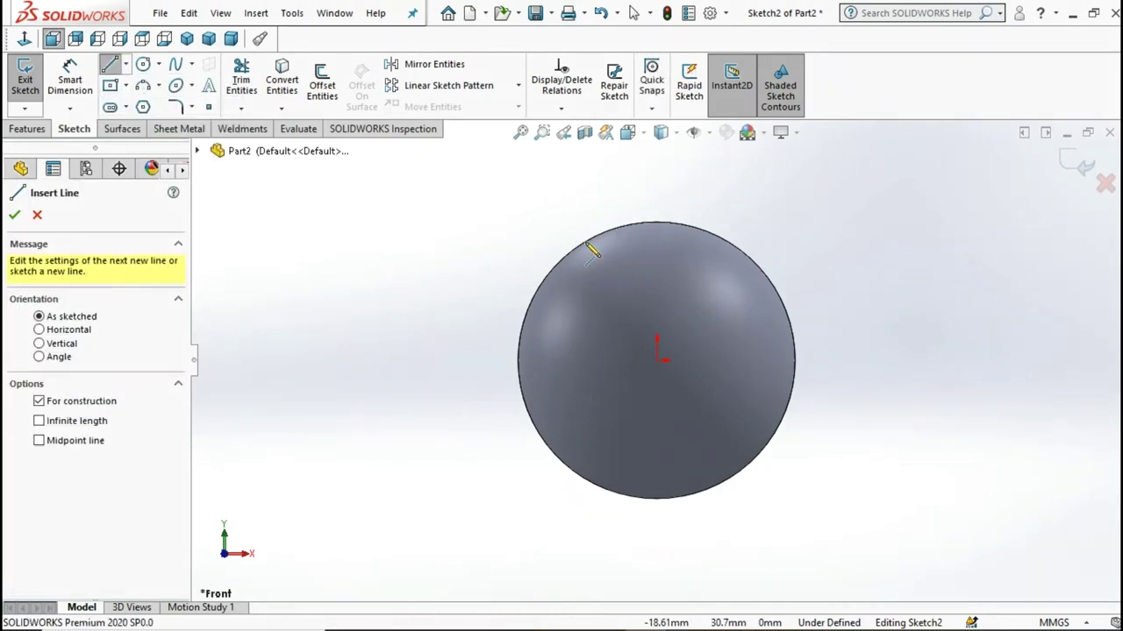
left_click(714, 236)
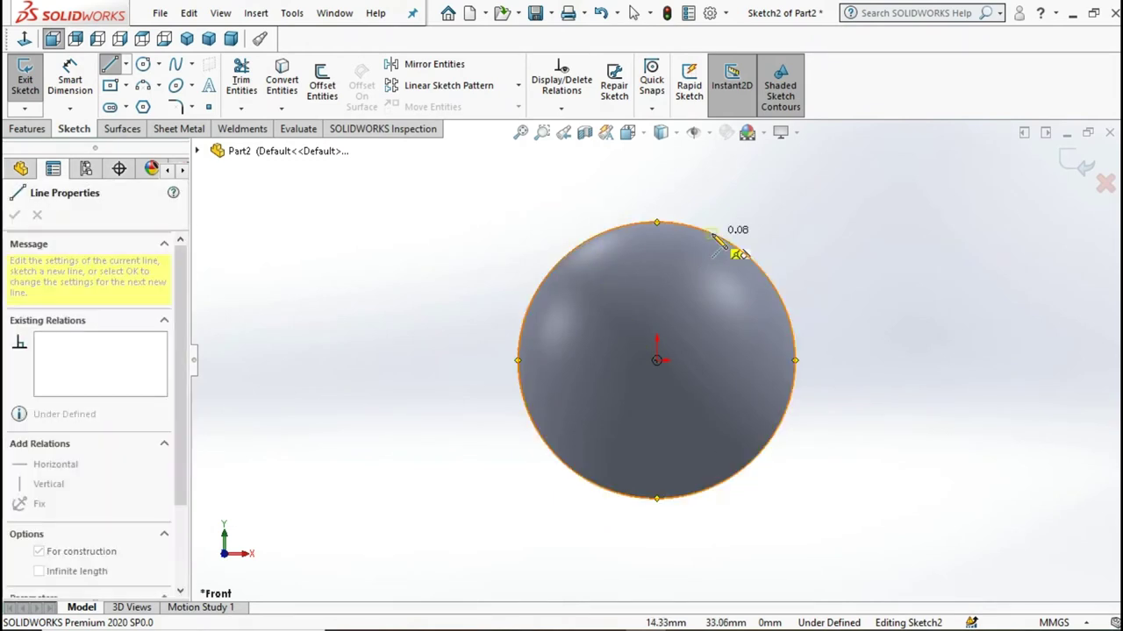
left_click(597, 237)
left_click(632, 14)
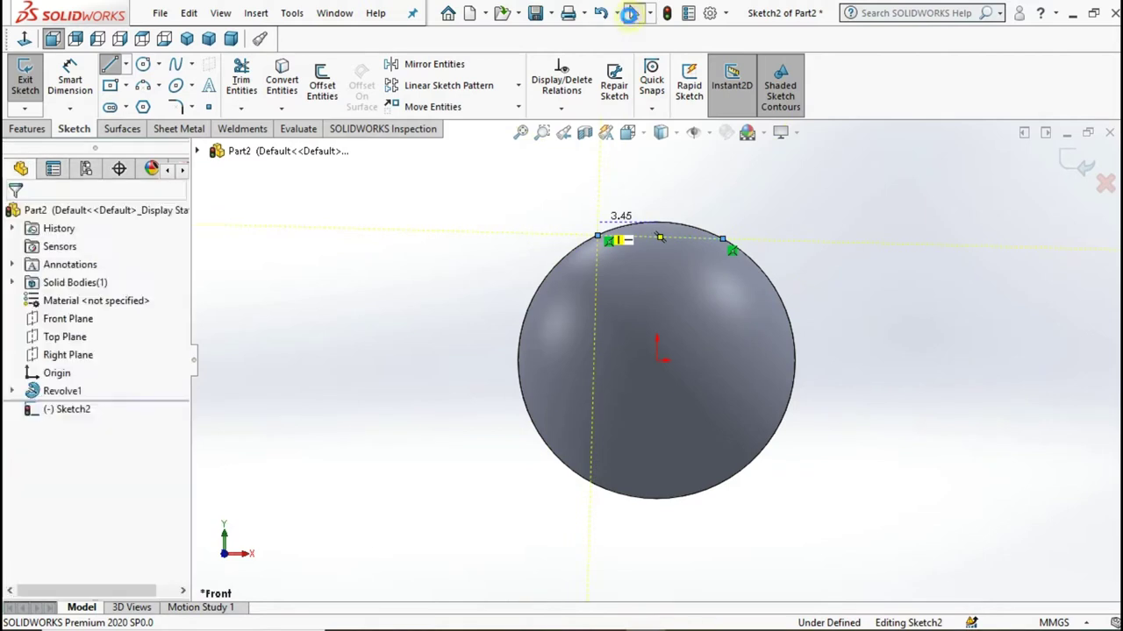
Make the chord horizontal and dimension its length to 30
left_click(665, 242)
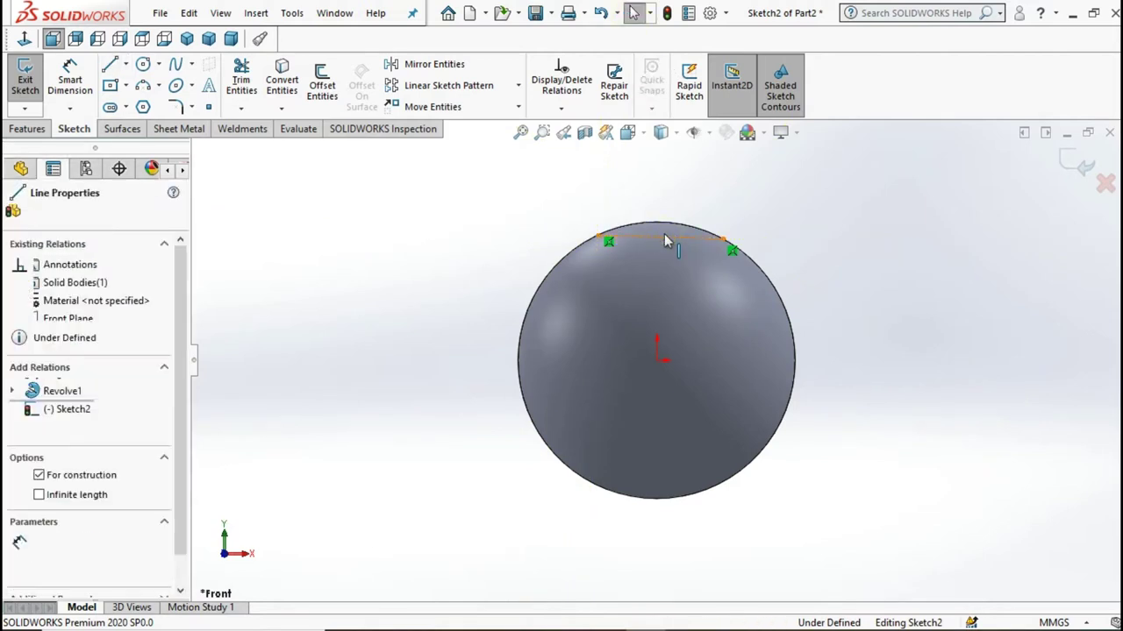
left_click(713, 159)
left_click(525, 249)
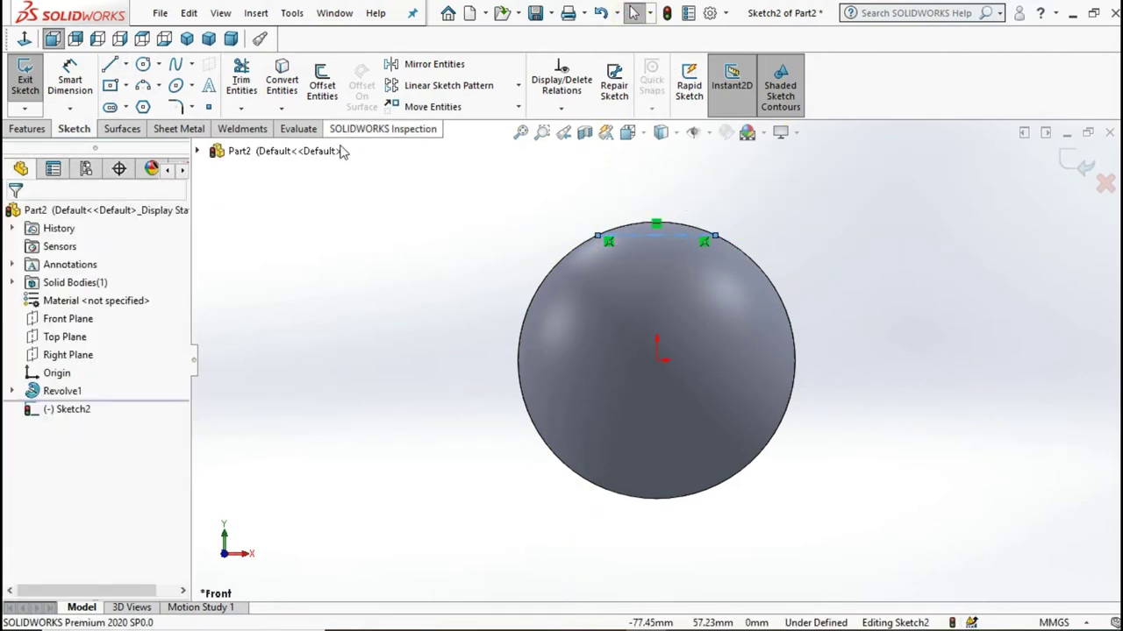
left_click(83, 90)
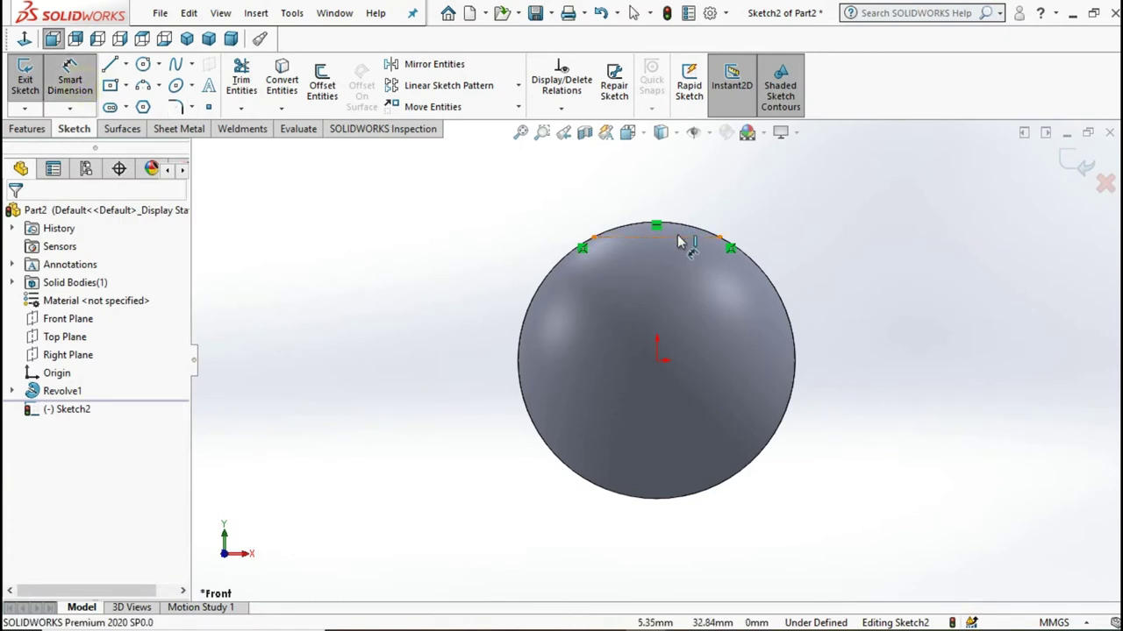
left_click(659, 252)
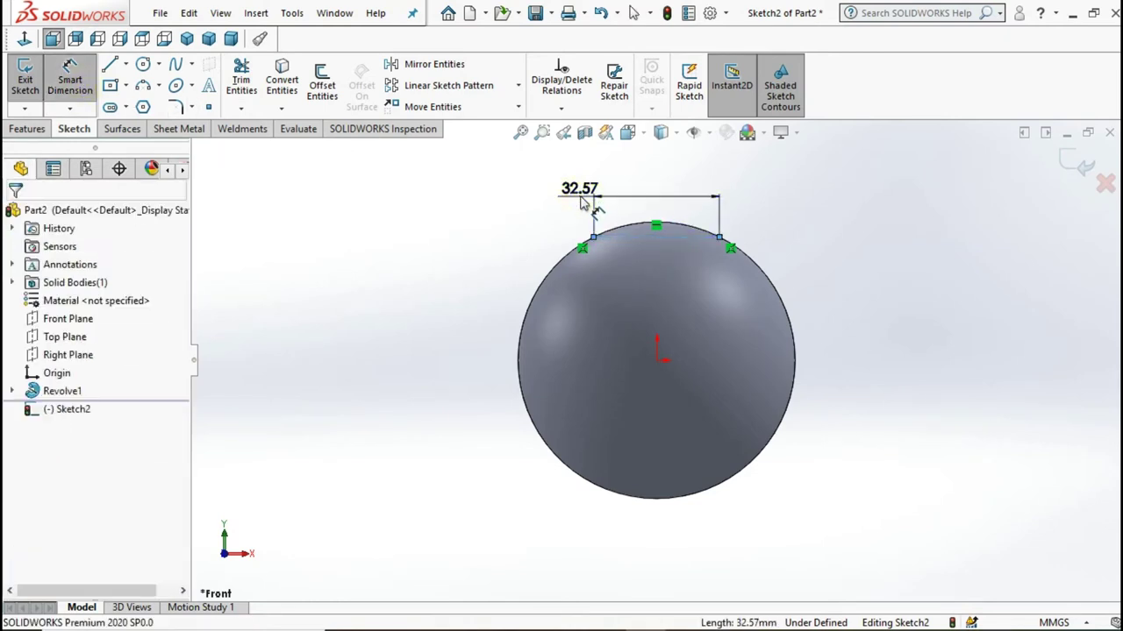
left_click(580, 203)
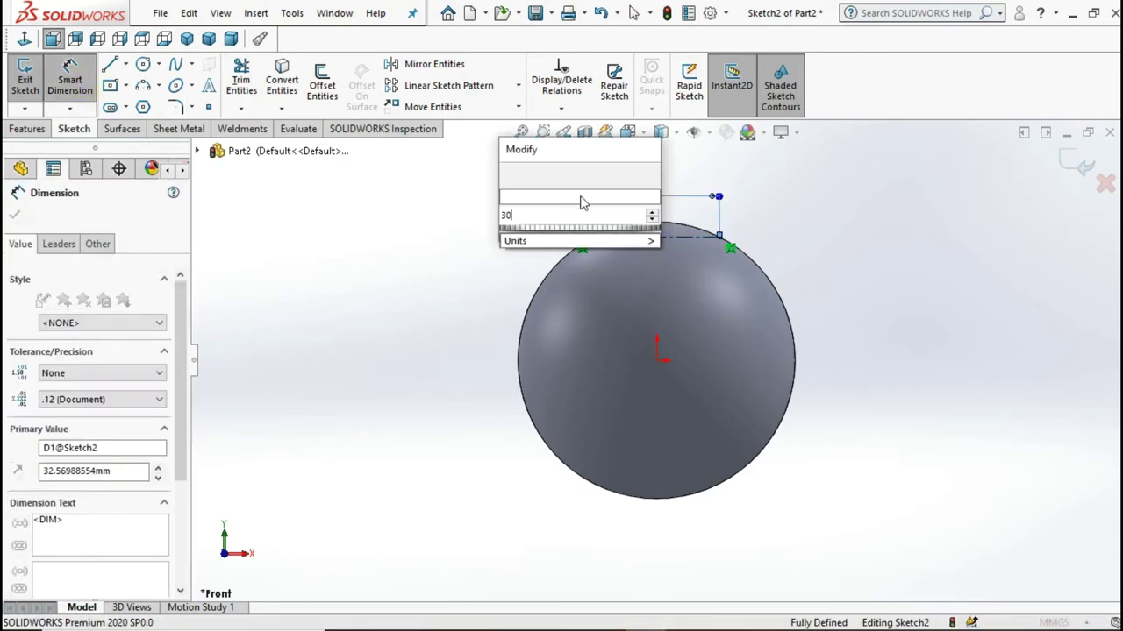
key("Return")
left_click(461, 223)
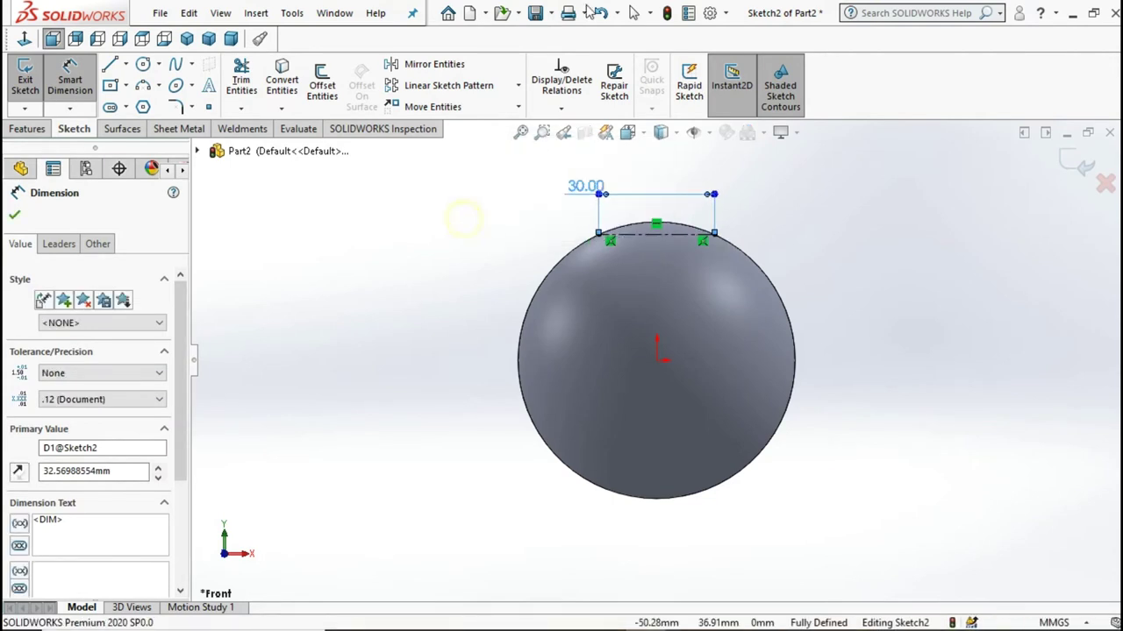
Exit Sketch2 and start a new sketch on the Right Plane
left_click(635, 19)
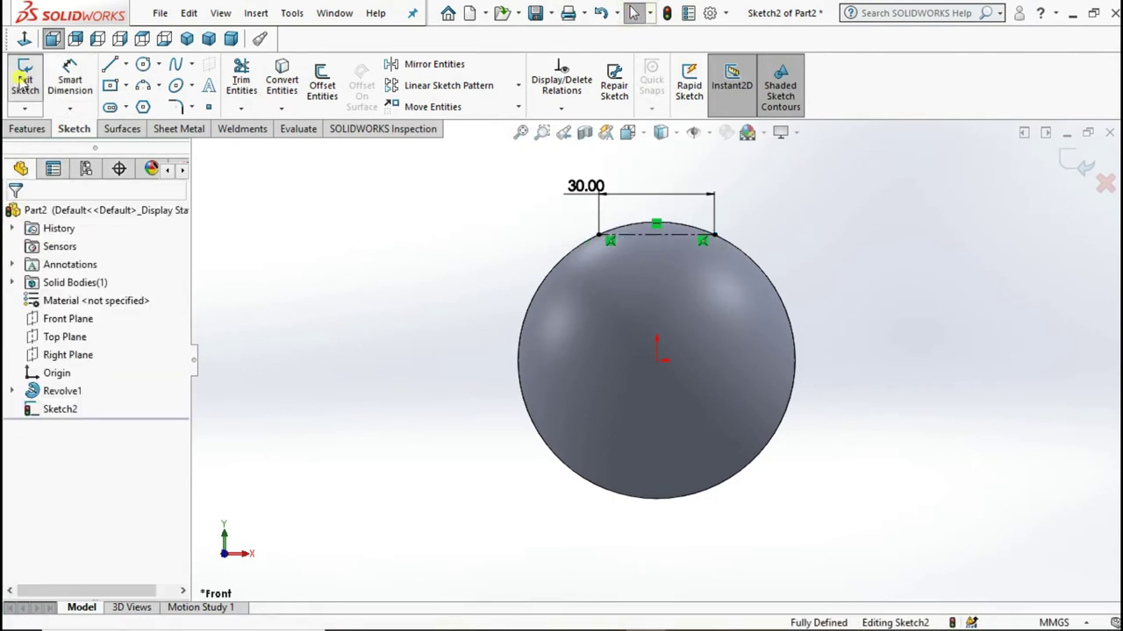
left_click(24, 79)
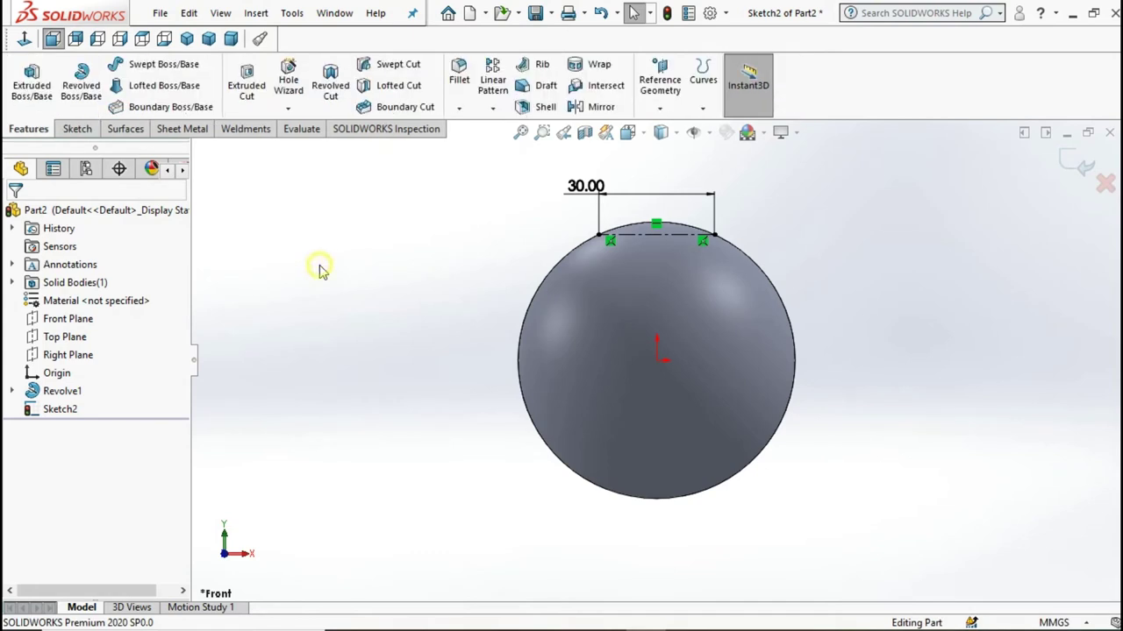
left_click(81, 362)
left_click(94, 329)
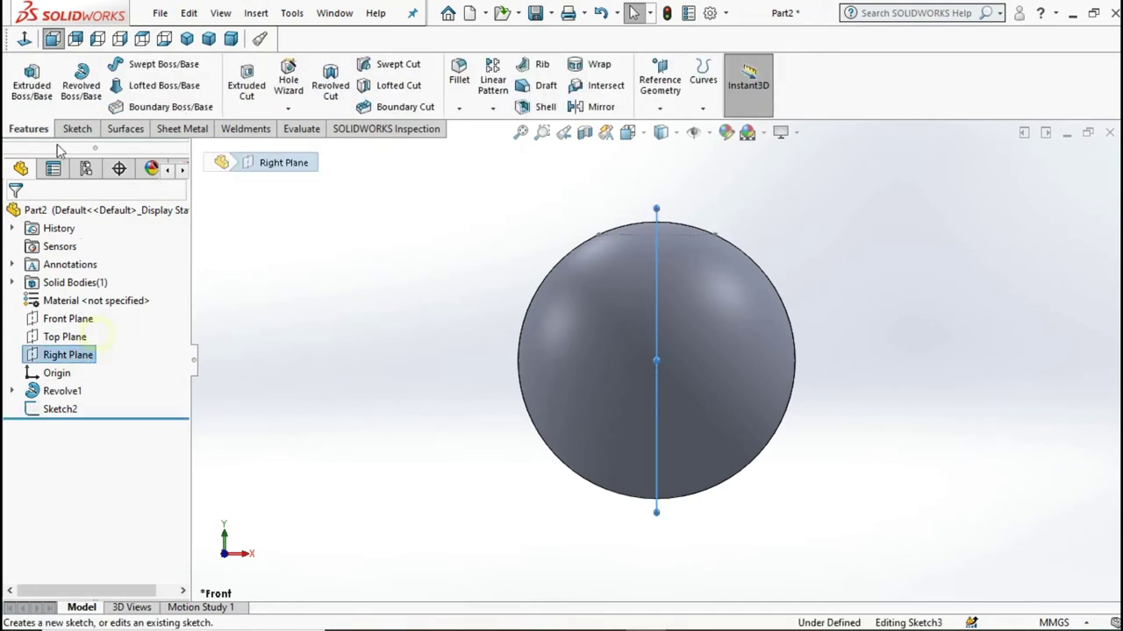
View the Right Plane normal and draw a centerline across the sphere's bottom edge
left_click(23, 38)
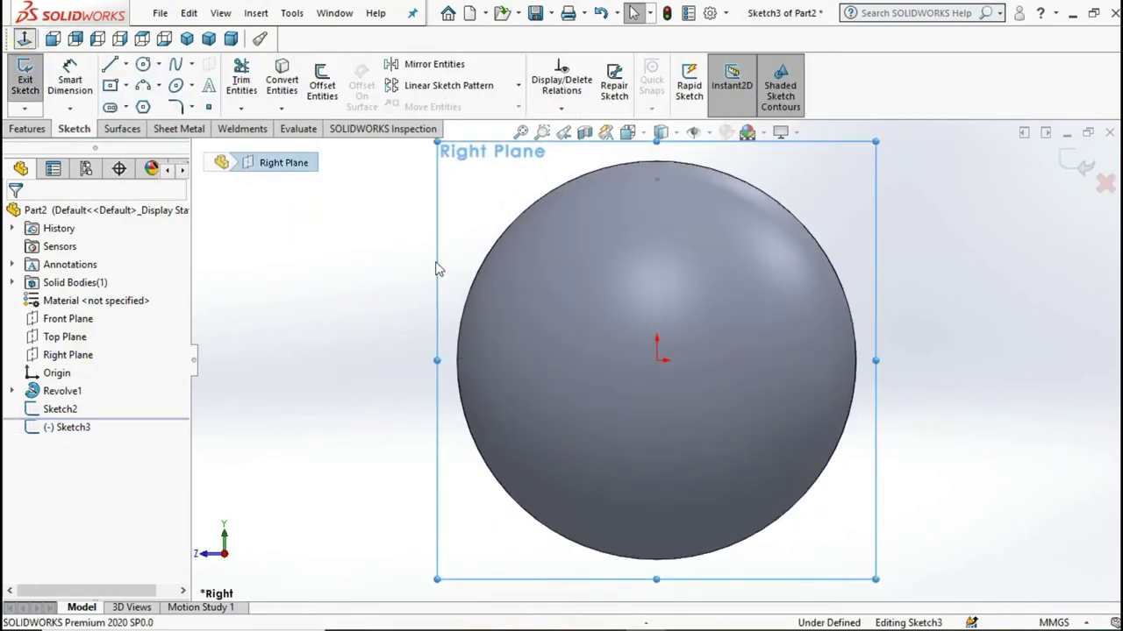
left_click(125, 64)
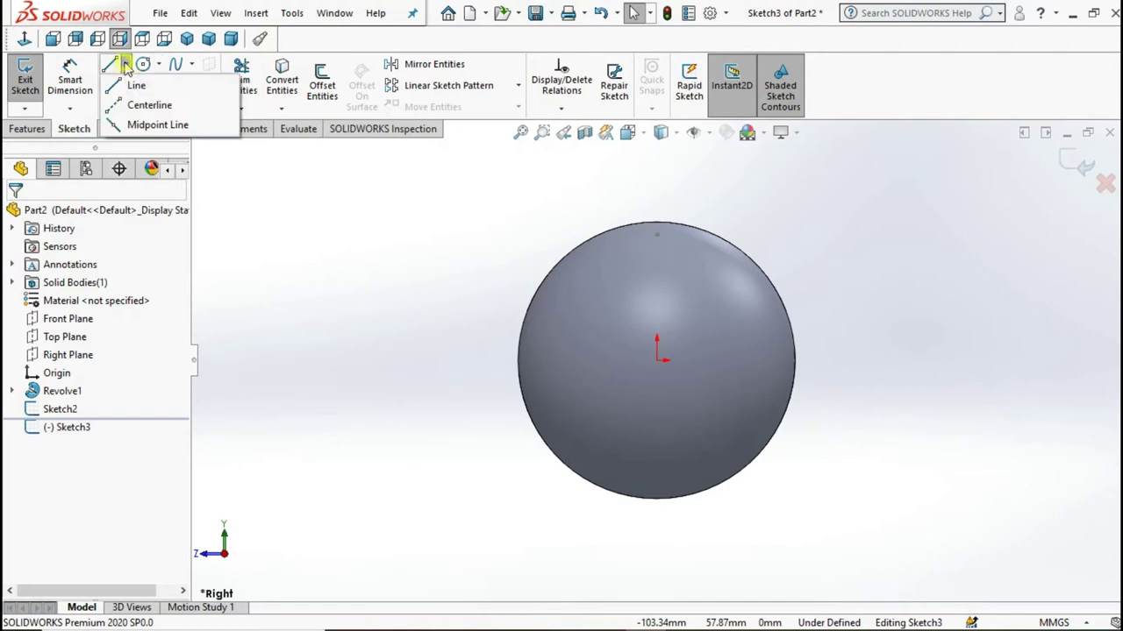
left_click(141, 103)
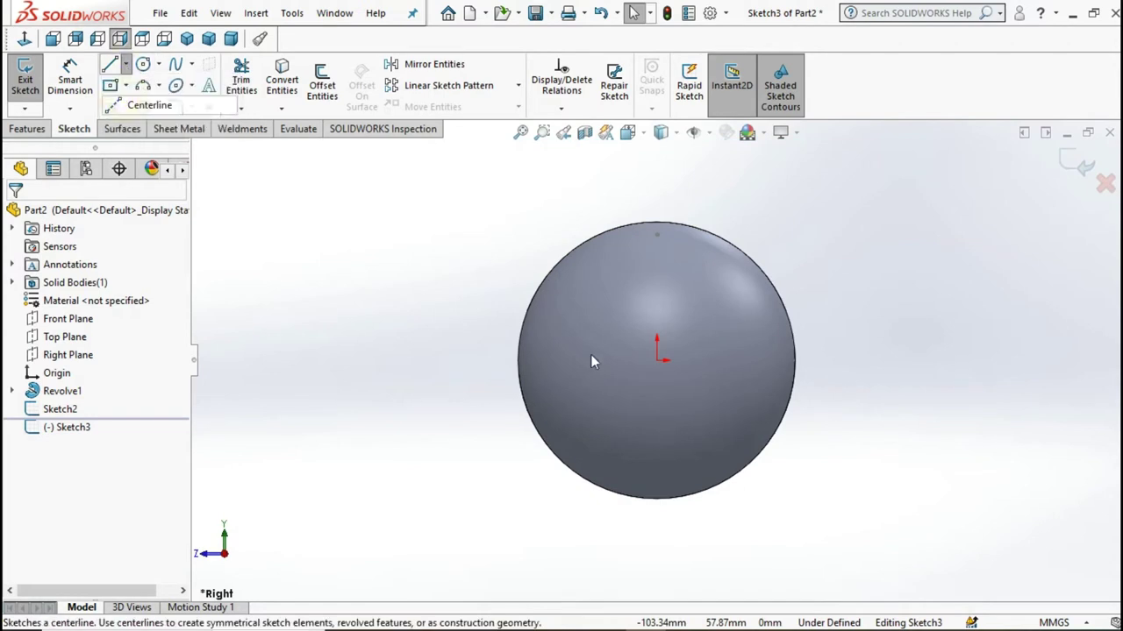
left_click(571, 469)
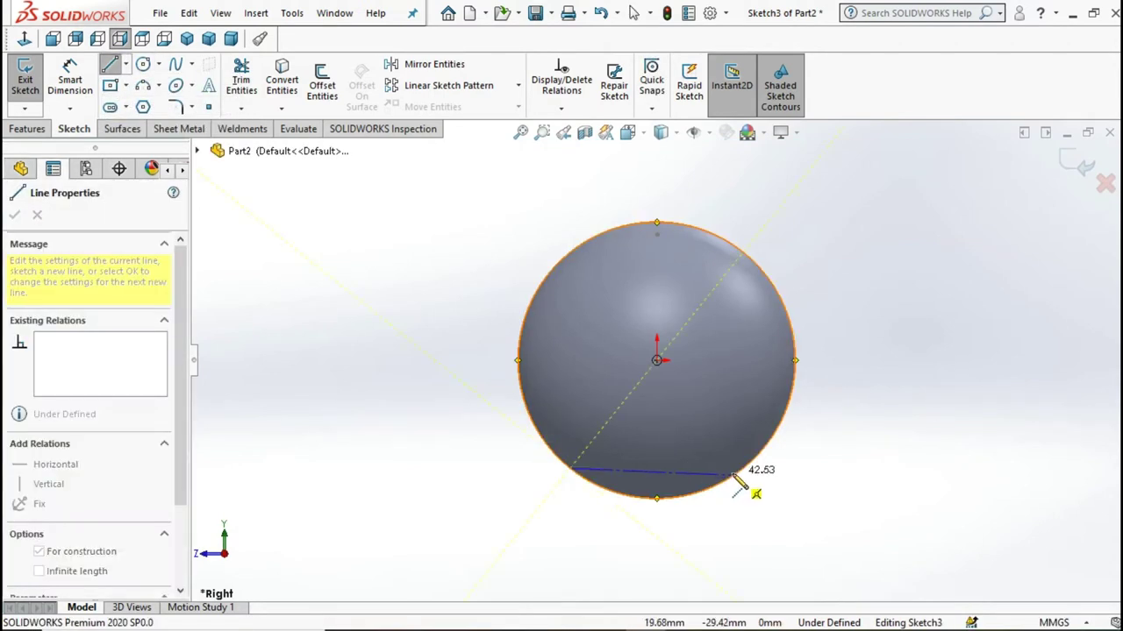
left_click(733, 474)
left_click(633, 12)
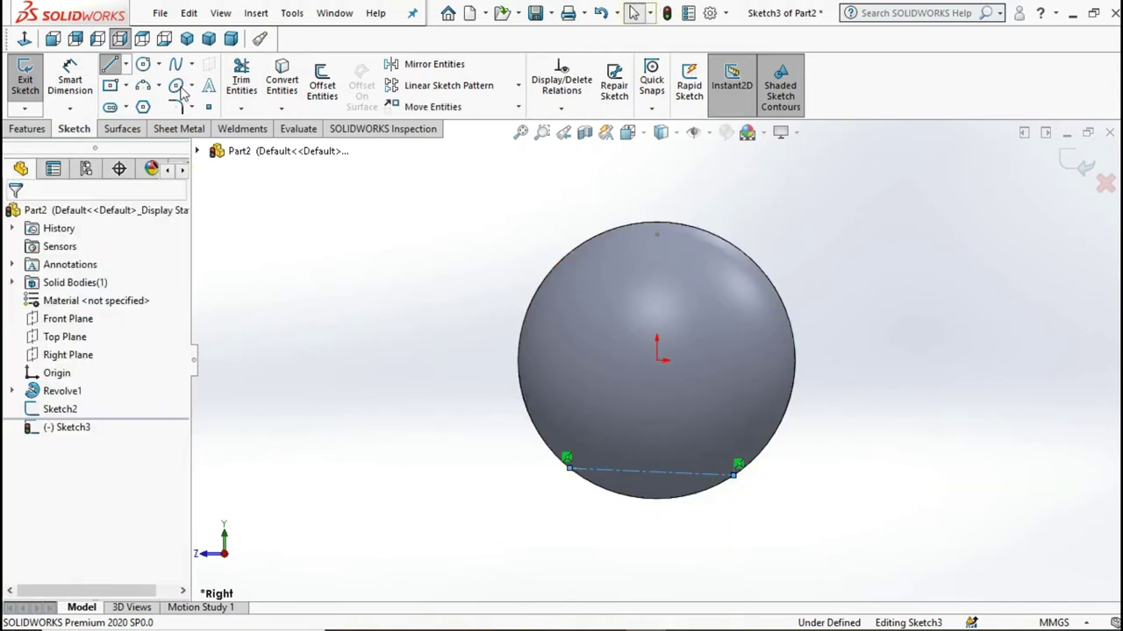
Dimension the bottom chord to 30, make it horizontal, and exit the sketch
left_click(61, 87)
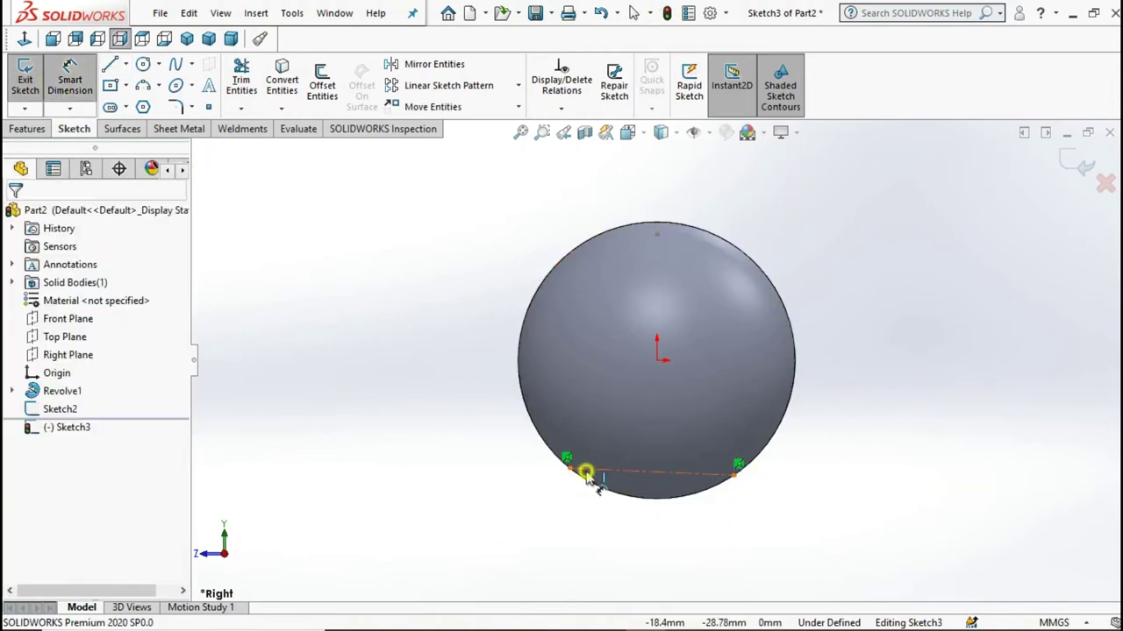
left_click(574, 537)
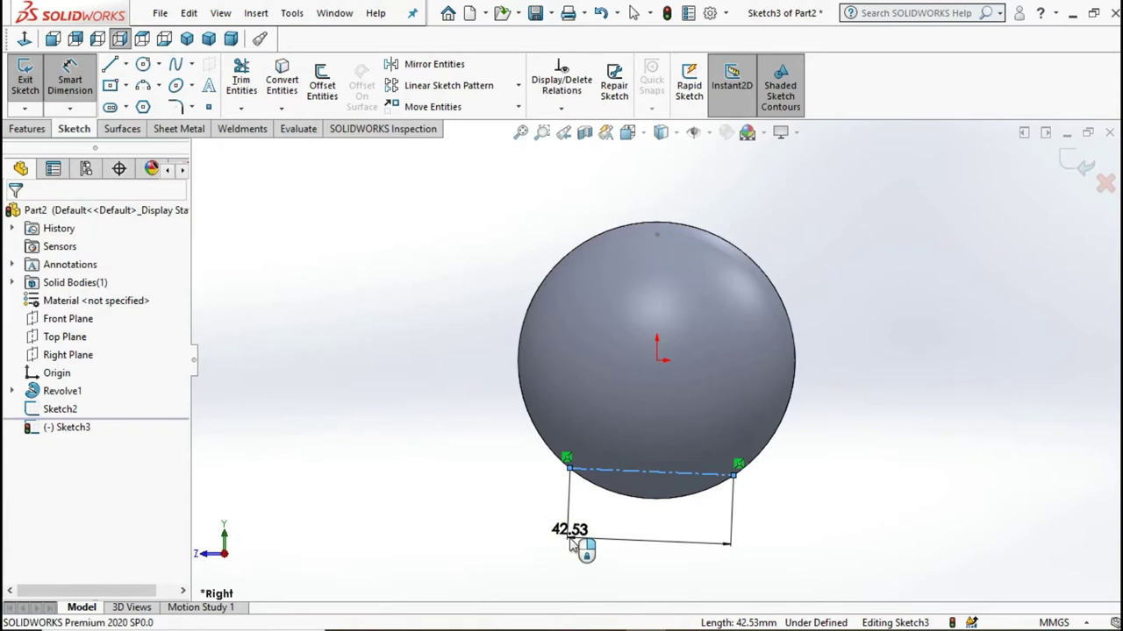
left_click(571, 544)
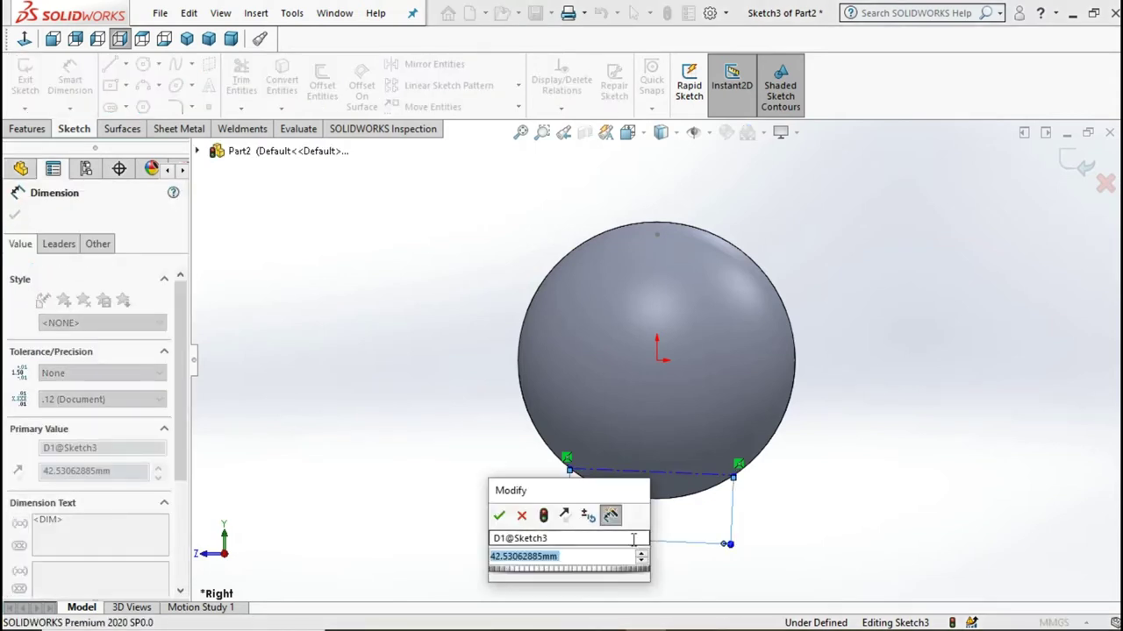
type("30")
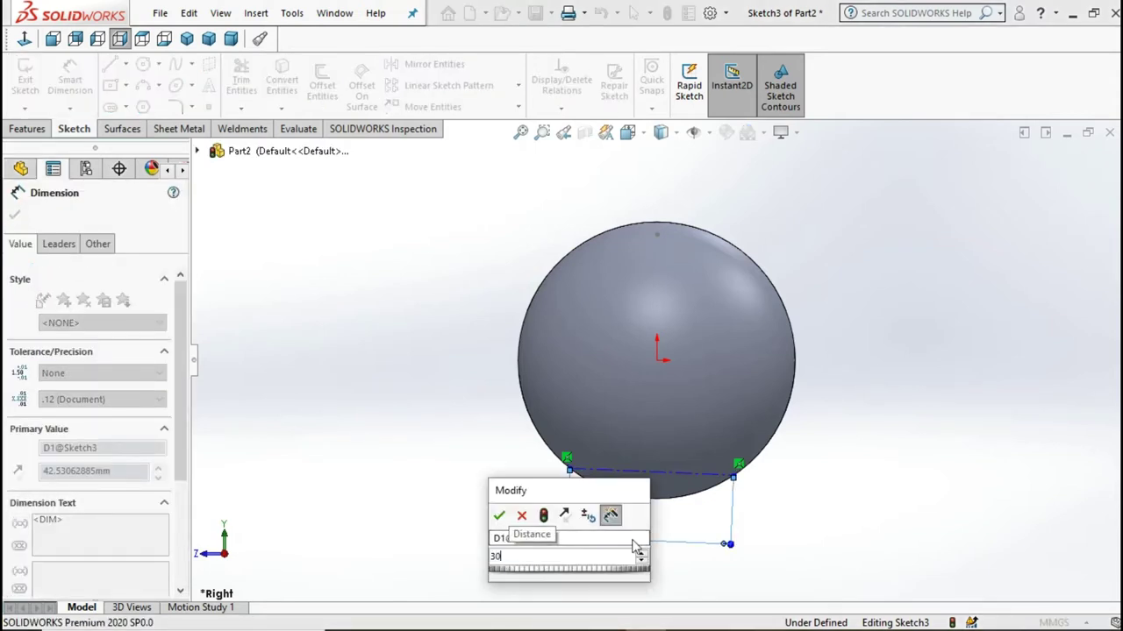
key("Escape")
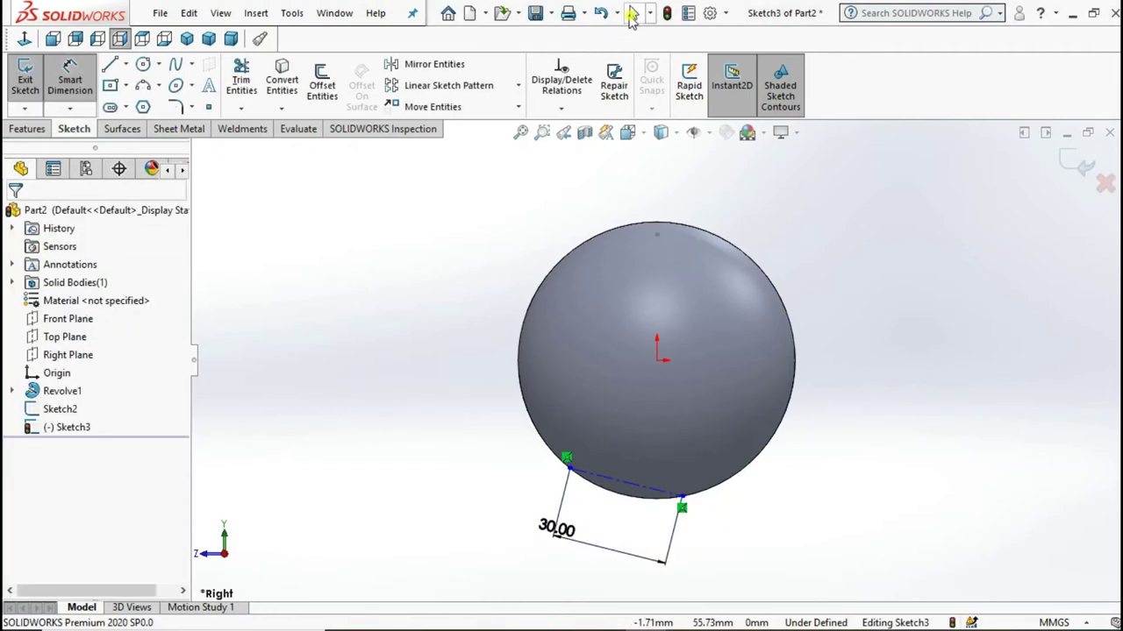
key("Escape")
left_click(624, 490)
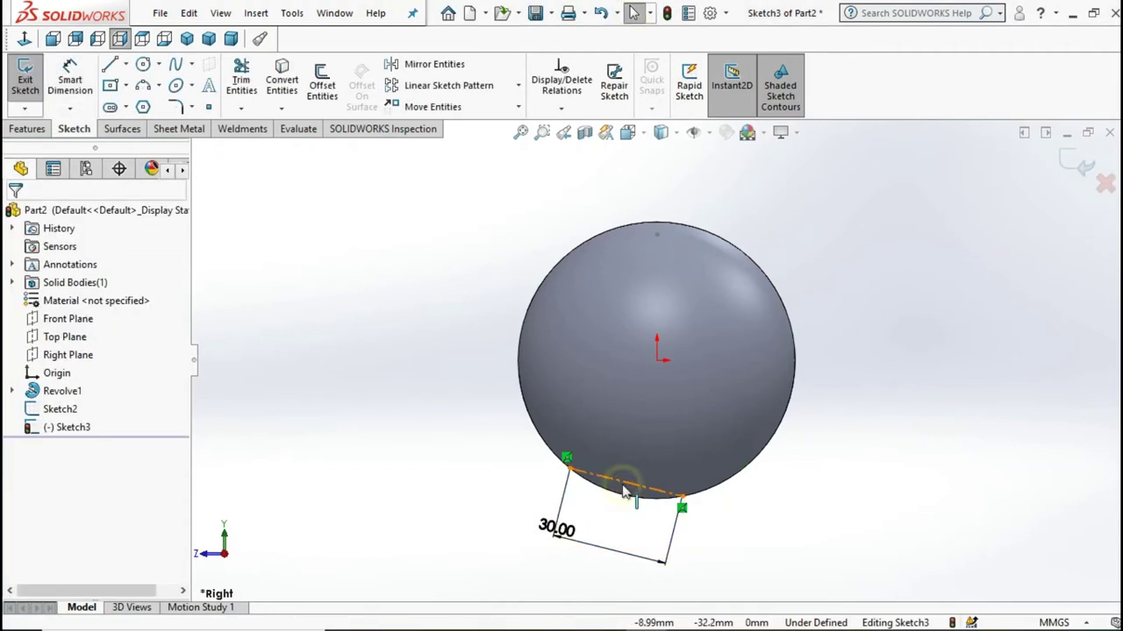
left_click(672, 430)
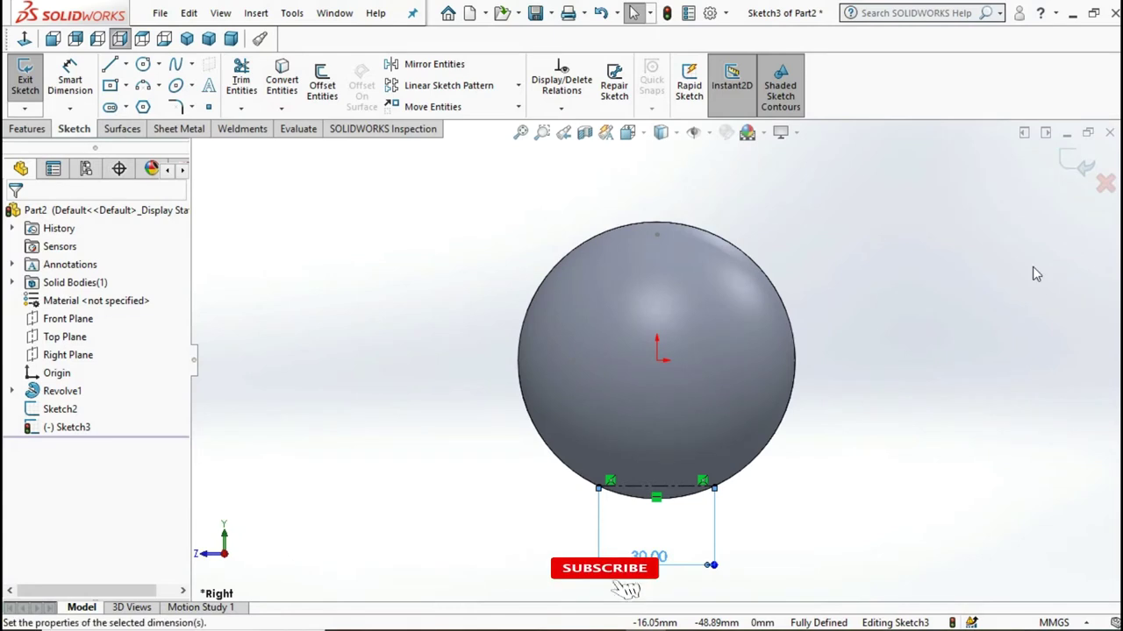
left_click(1064, 166)
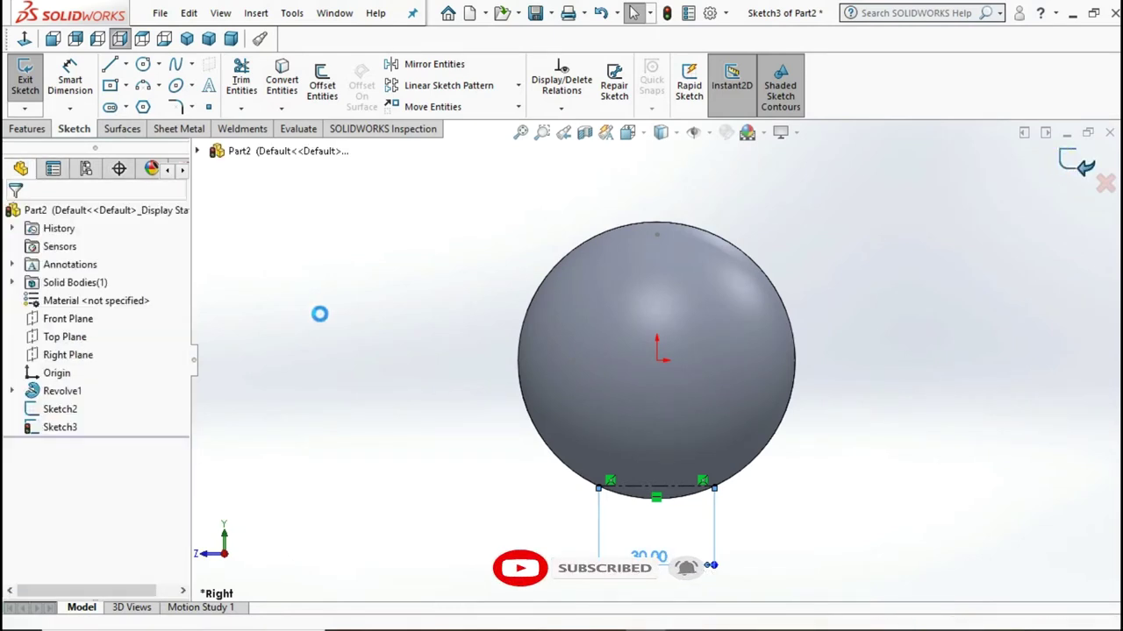
left_click(77, 336)
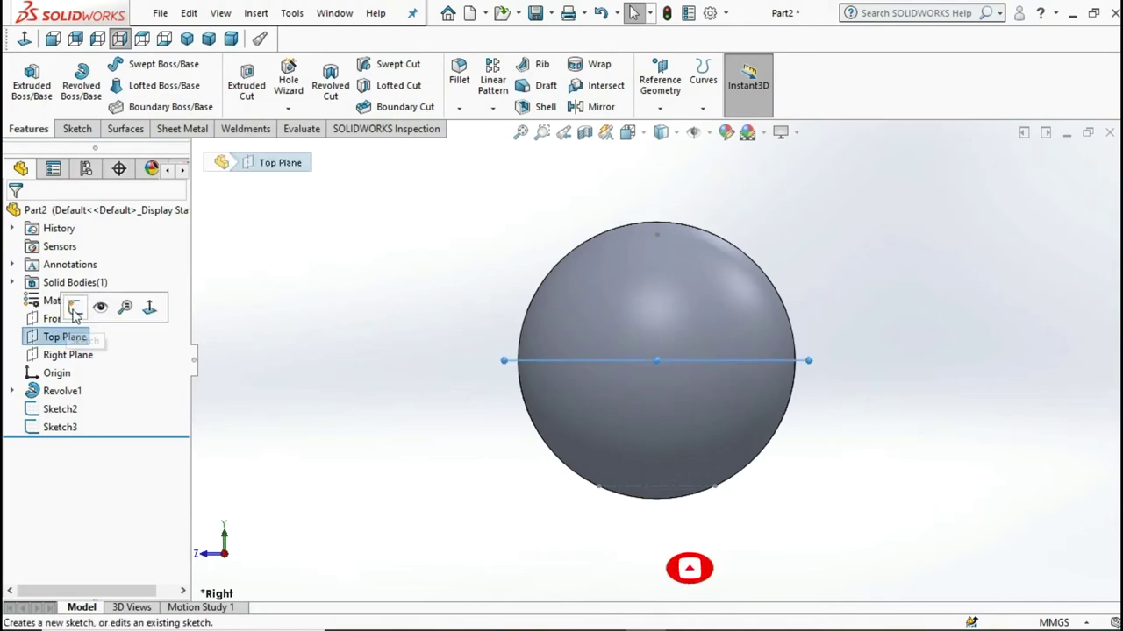
Sketch a center rectangle from the origin on the Top Plane, inside the sphere outline
left_click(108, 306)
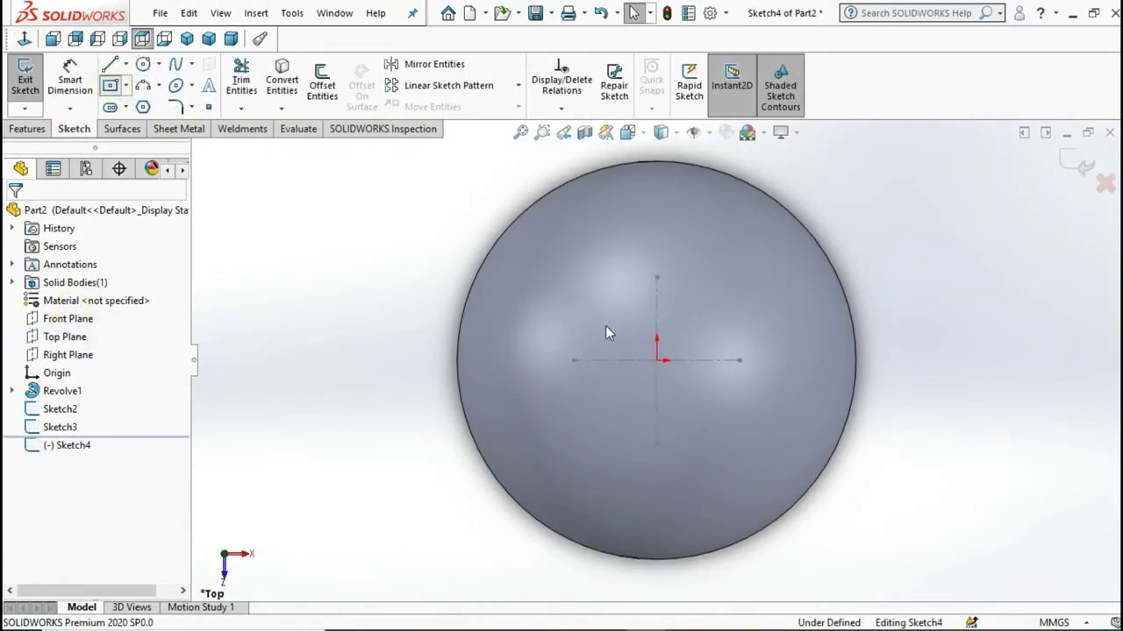
left_click(109, 85)
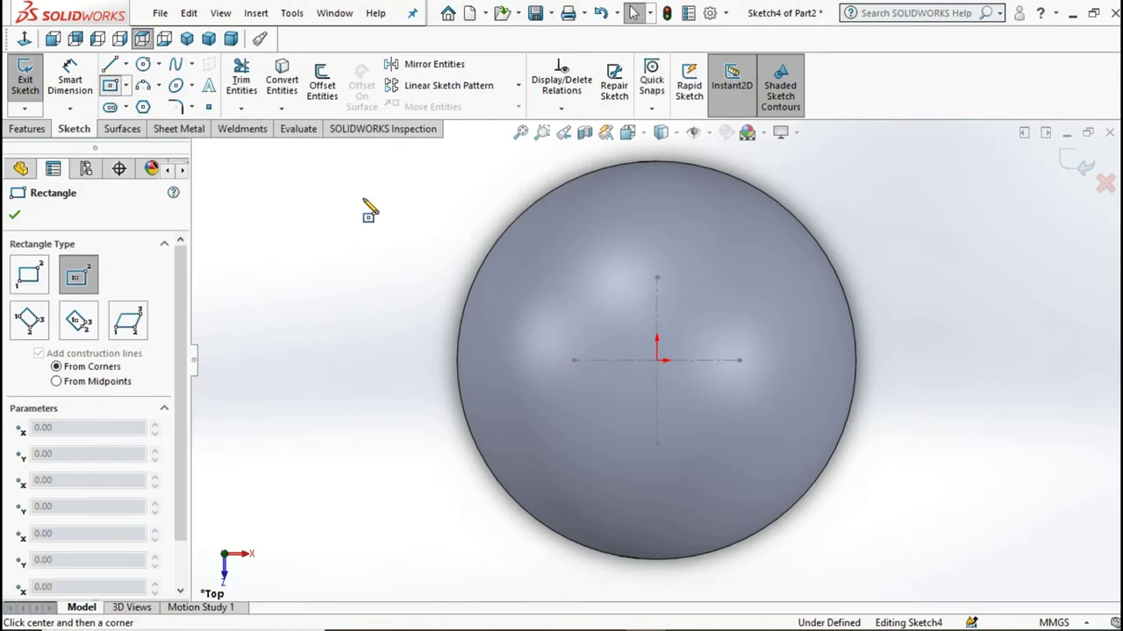
left_click(127, 87)
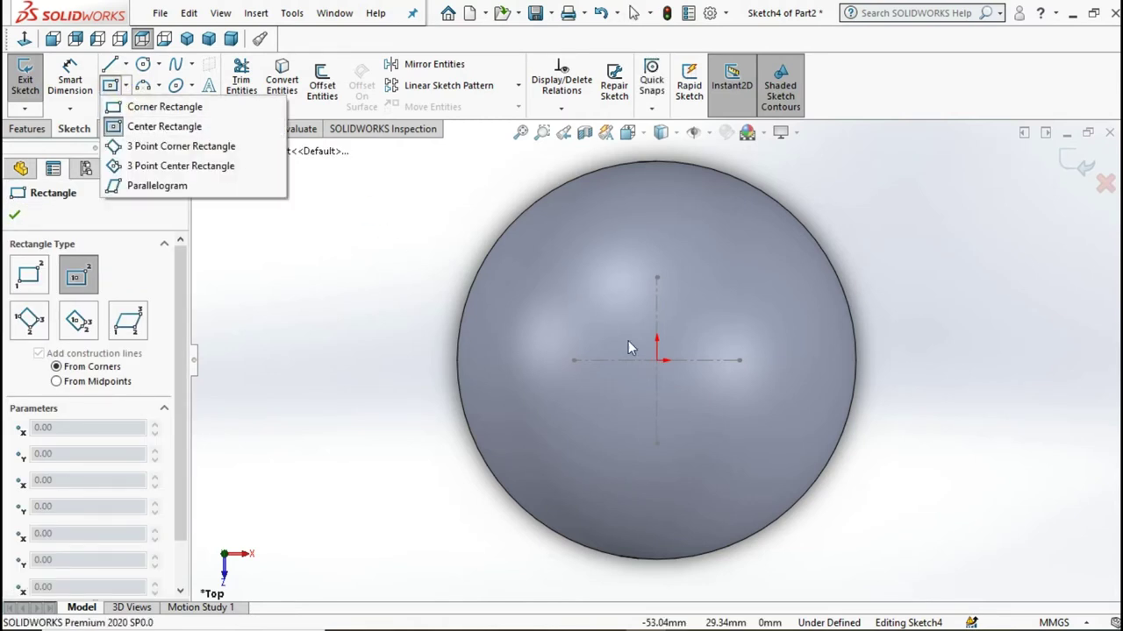
left_click(657, 361)
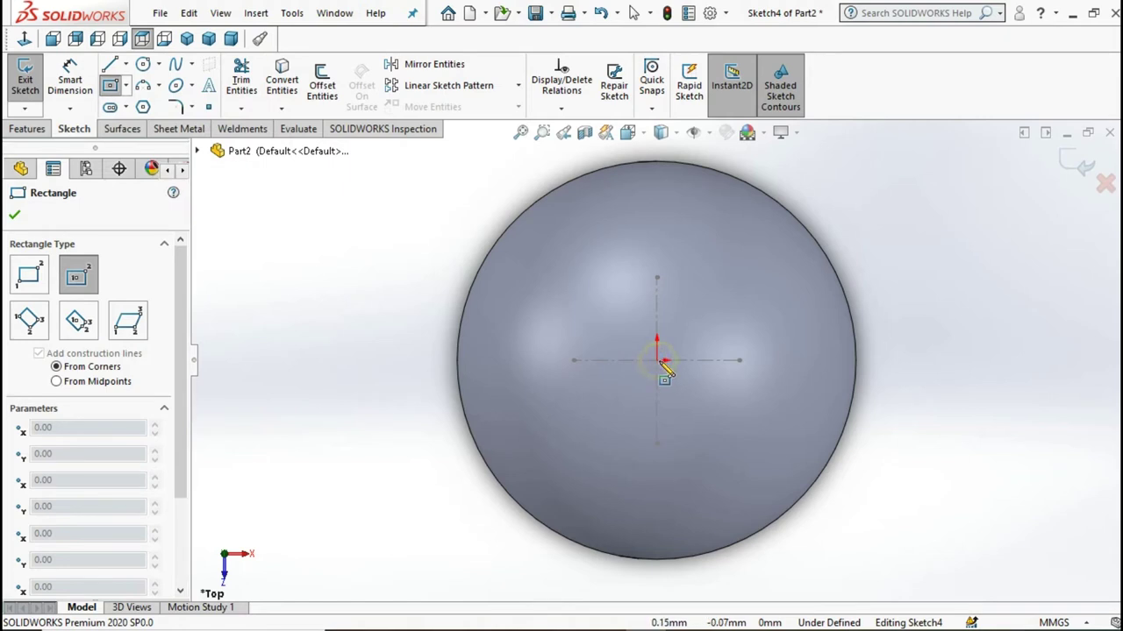
left_click(500, 238)
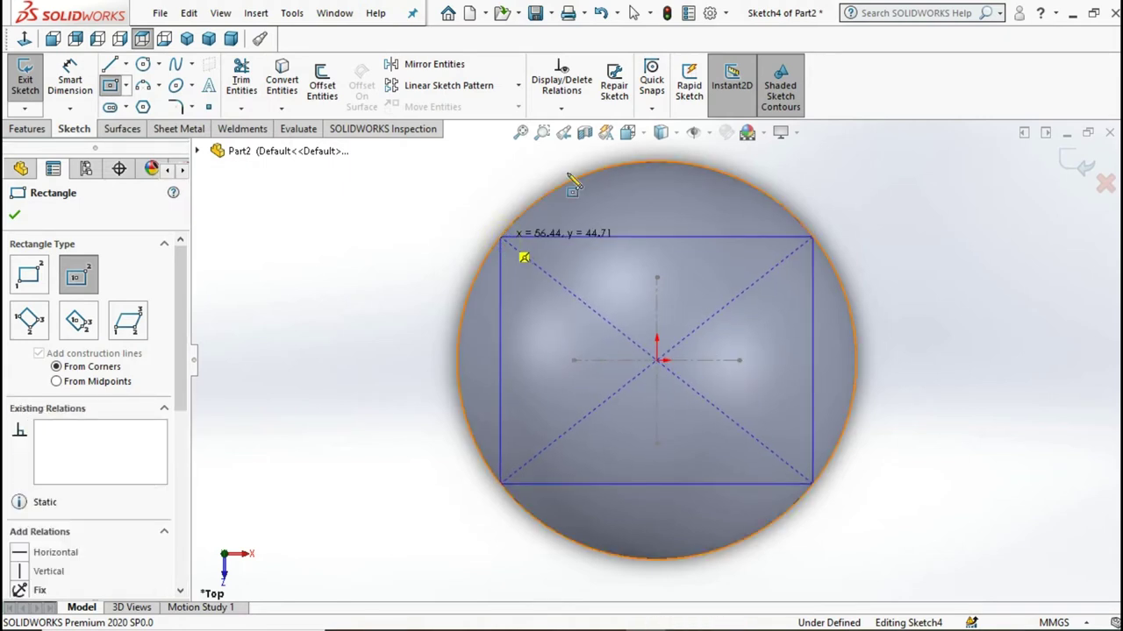
left_click(631, 16)
Make the rectangle's top and left sides equal to form a square, then exit the sketch
left_click(568, 236)
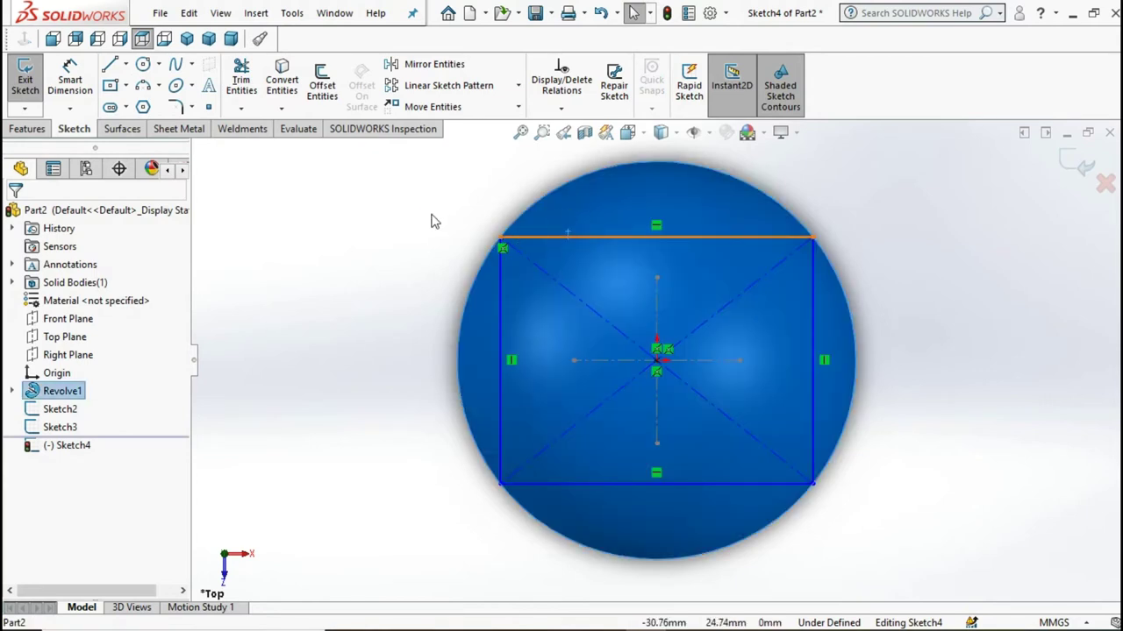
key("Escape")
left_click(556, 237)
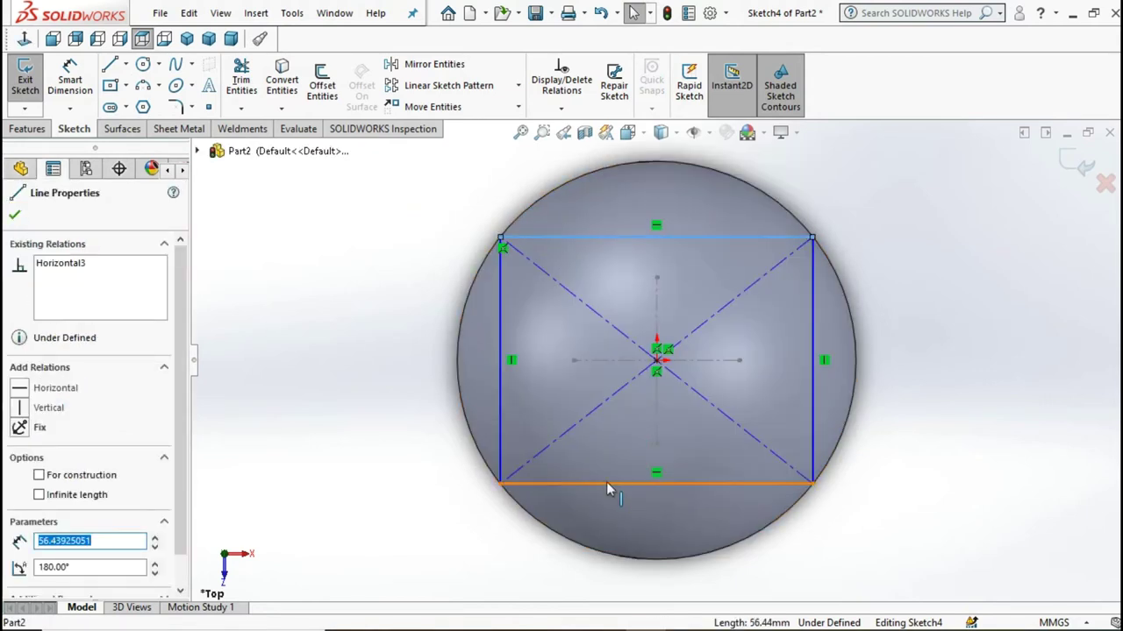
left_click(502, 431, "ctrl")
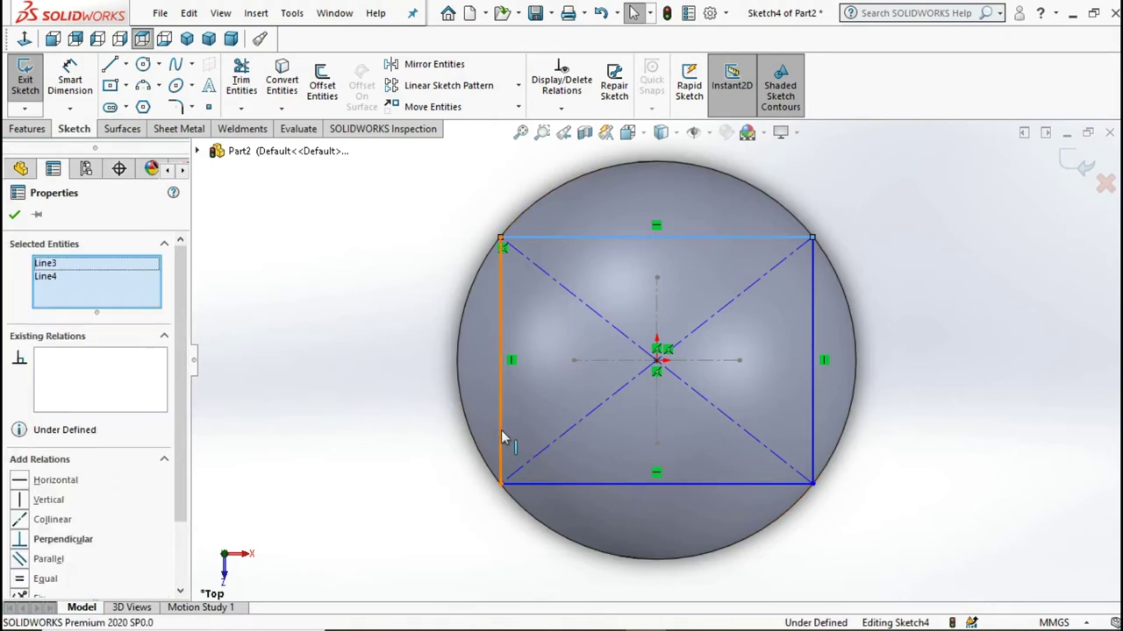
left_click(674, 358)
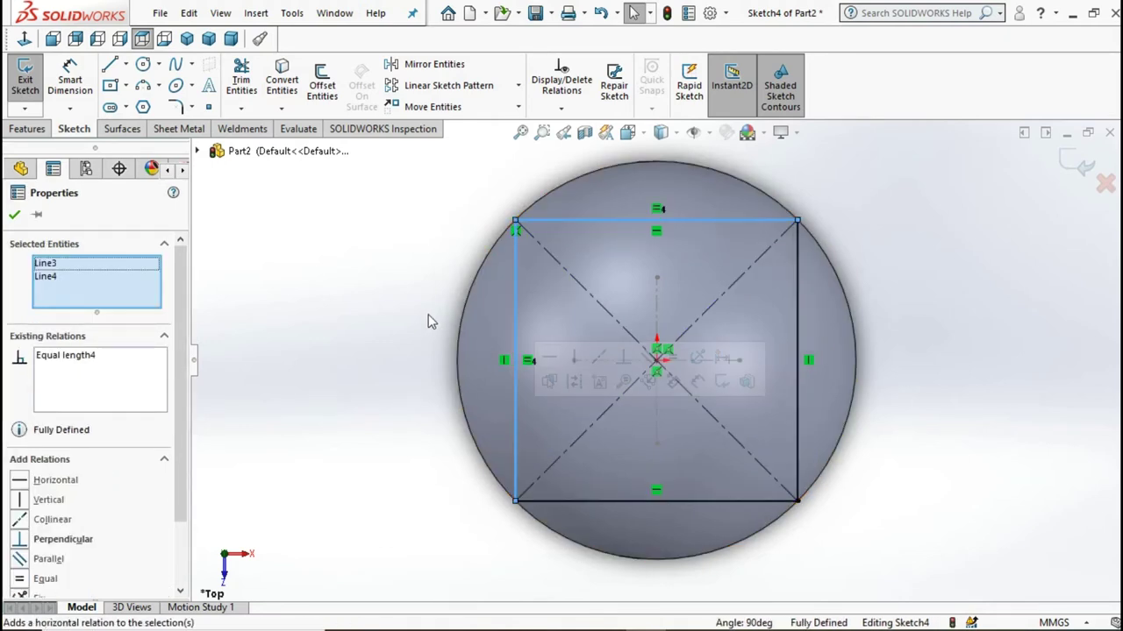
key("Escape")
key("f")
mouse_move(820, 427)
middle_mouse_down()
mouse_move(819, 313)
mouse_move(916, 367)
middle_mouse_up()
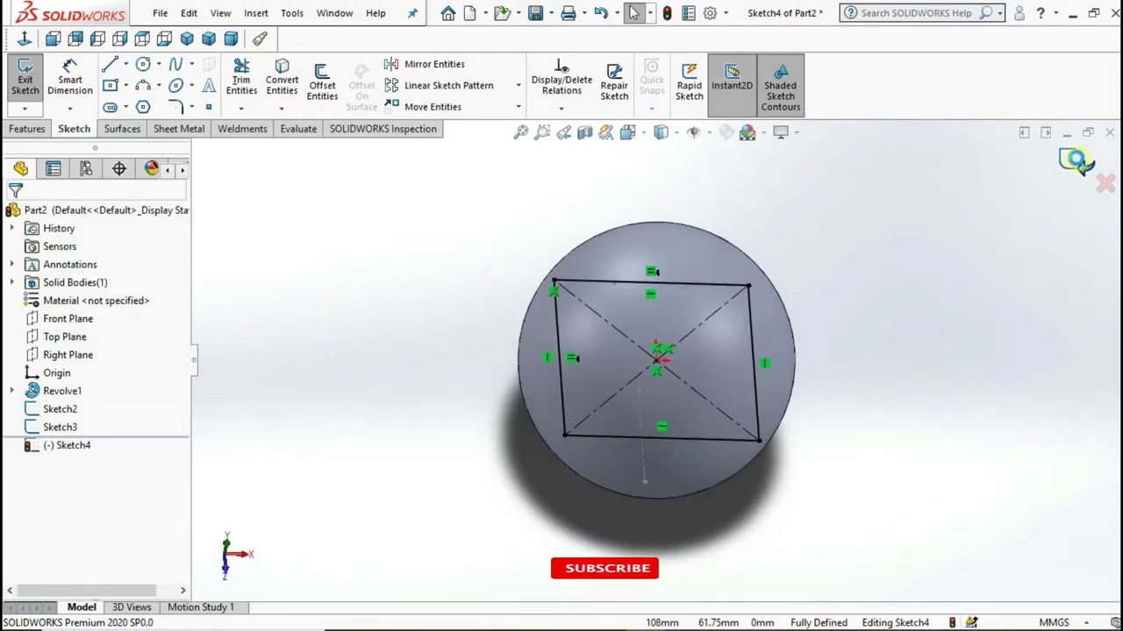
left_click(1084, 165)
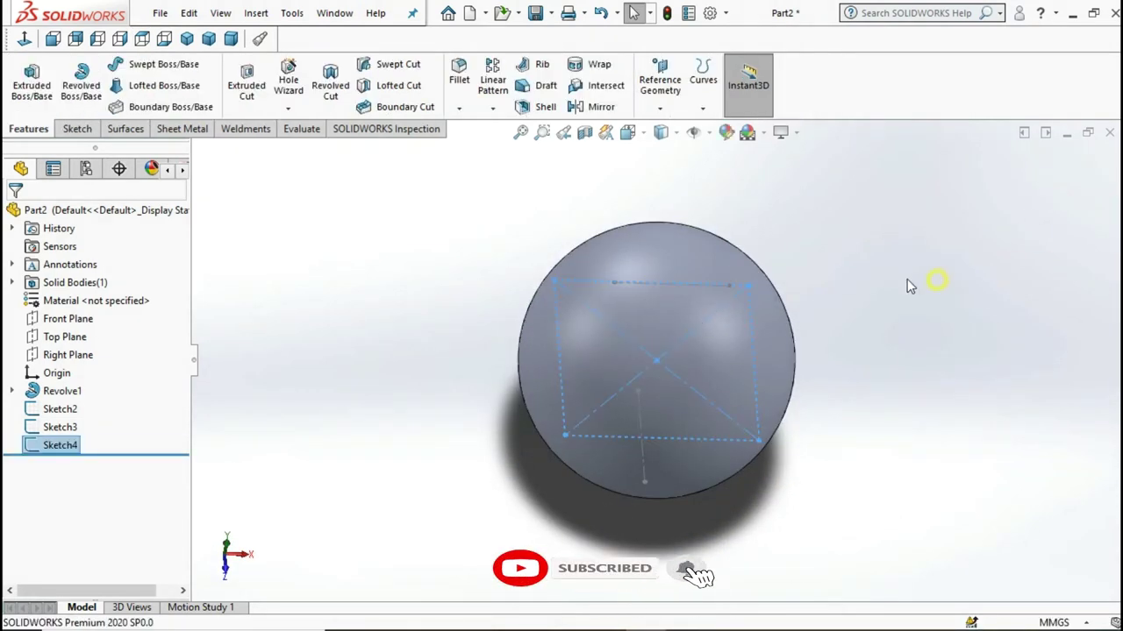
Start a 3D sketch with the Spline tool and switch to the trimetric view
left_click(77, 129)
left_click(25, 108)
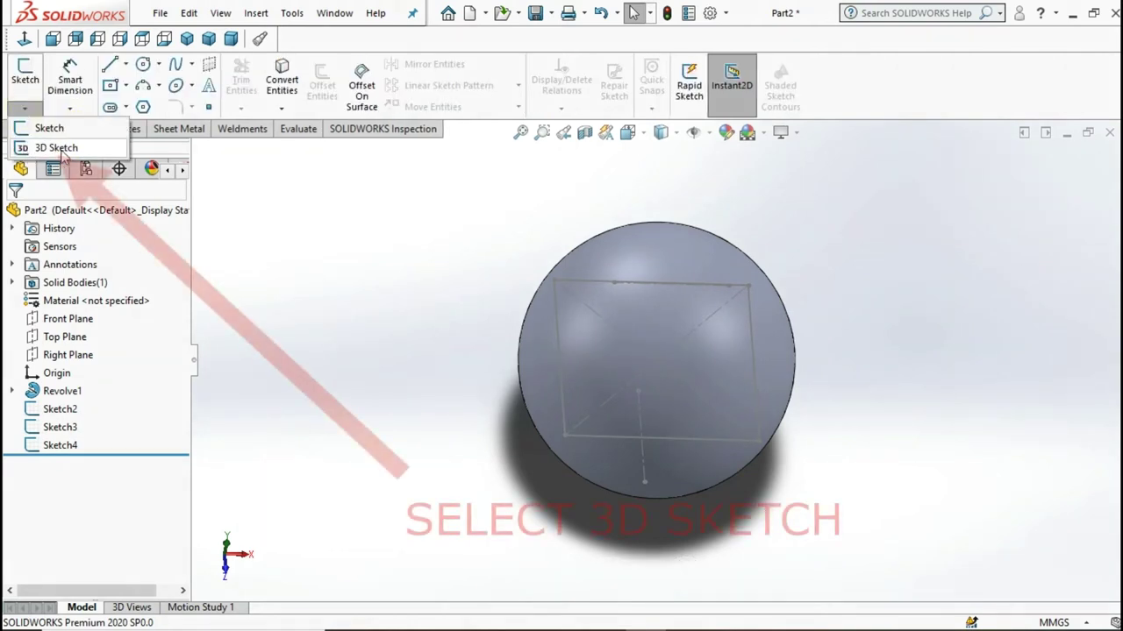
left_click(56, 148)
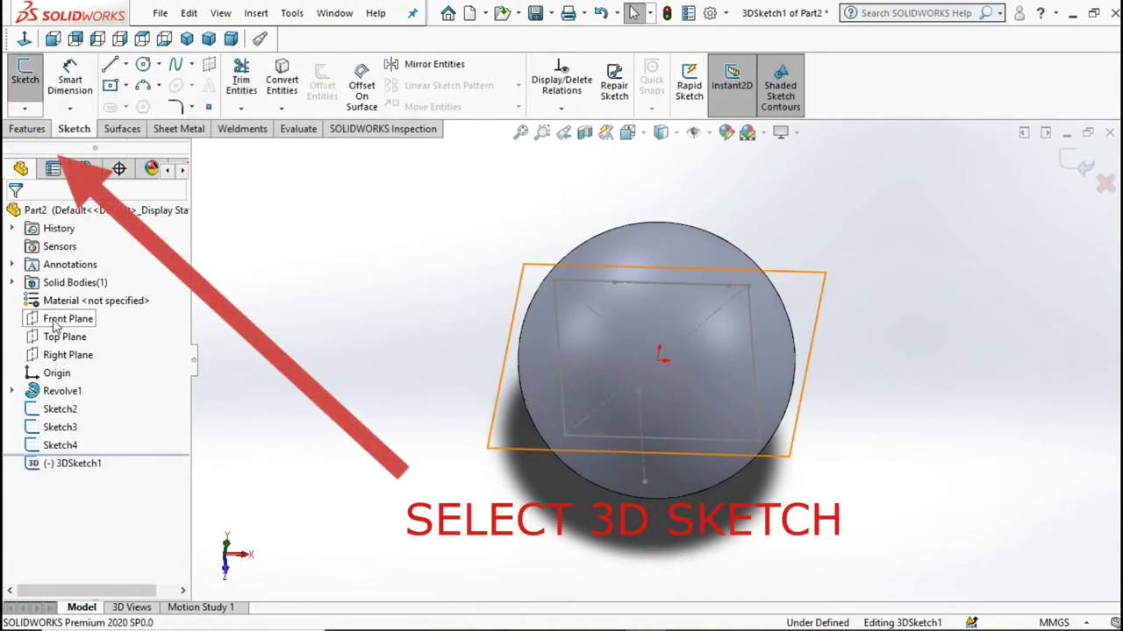
left_click(178, 68)
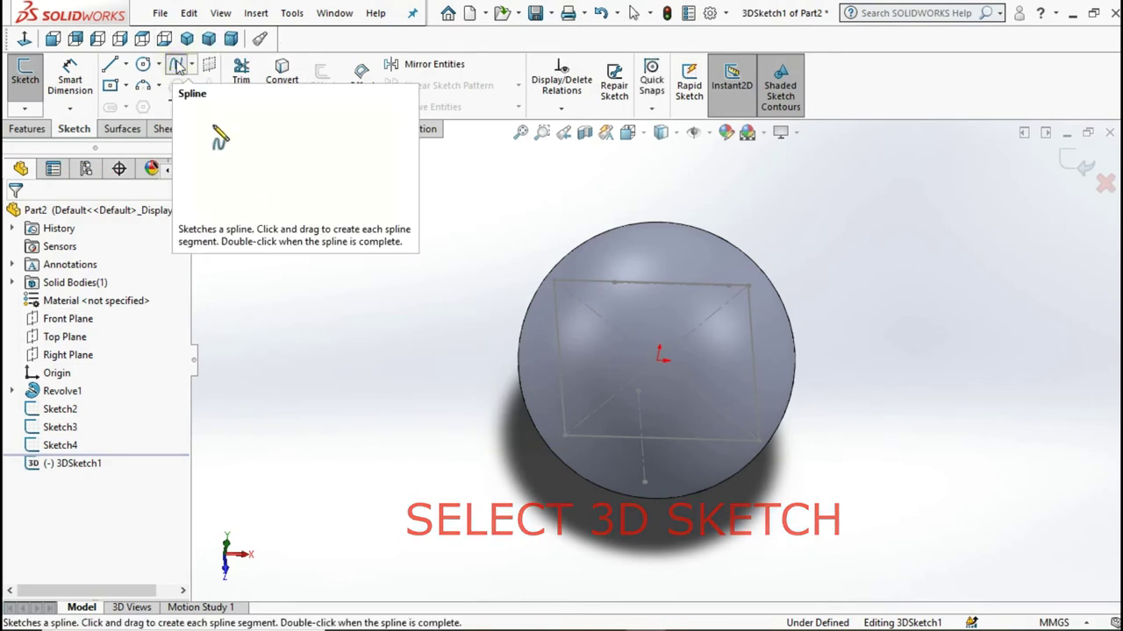
scroll(714, 456, "up", 2)
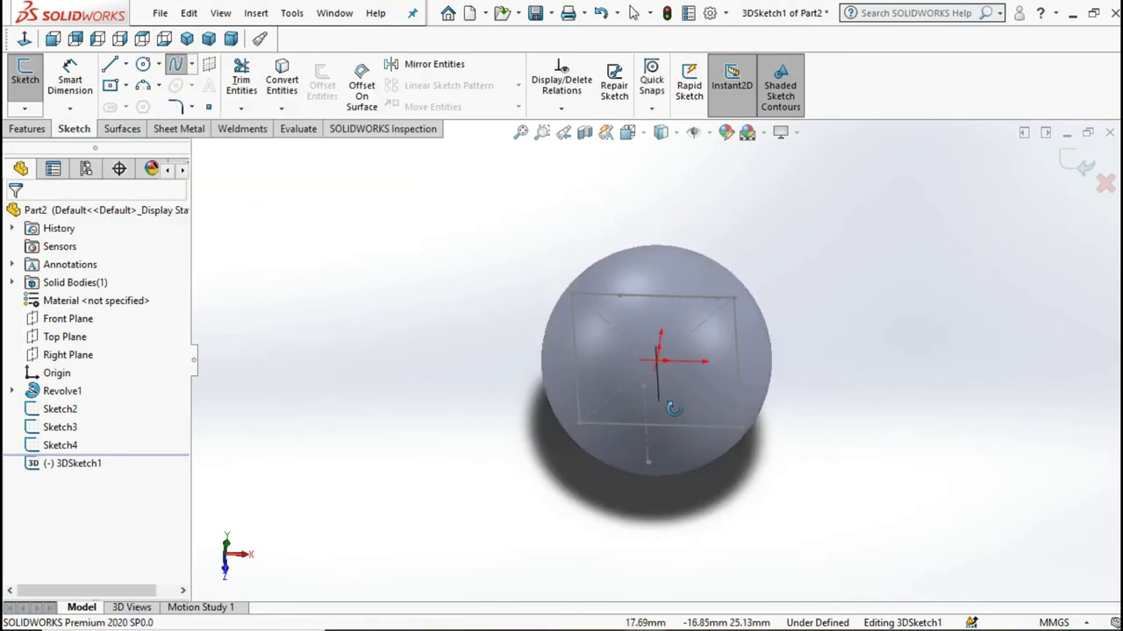
middle_click_drag(671, 413, 726, 505)
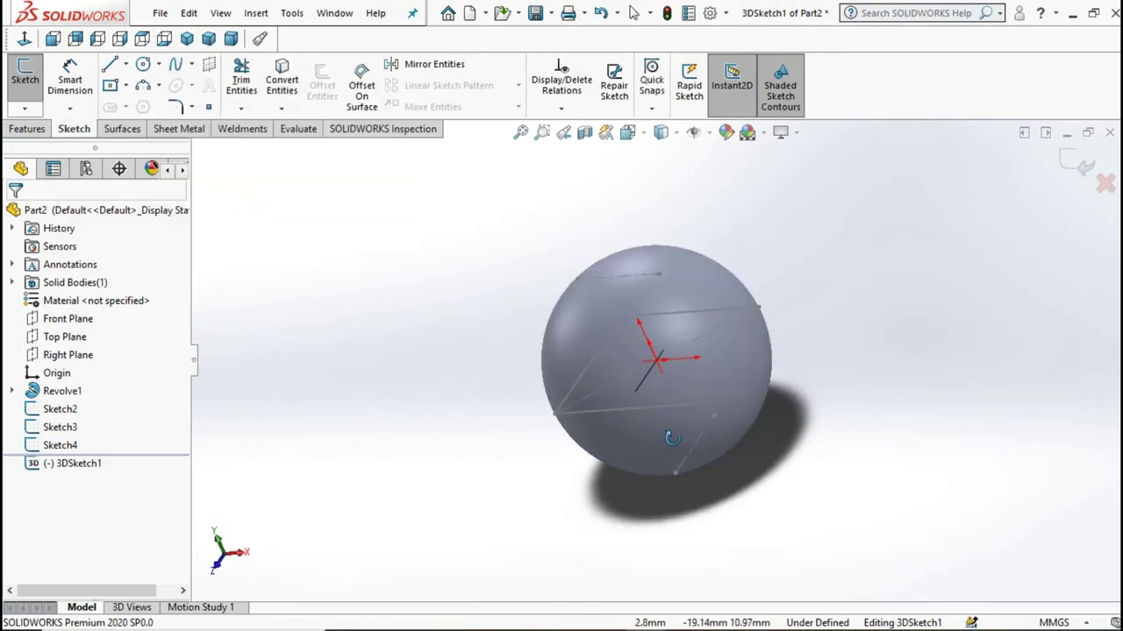
left_click(209, 38)
scroll(778, 431, "down", 3)
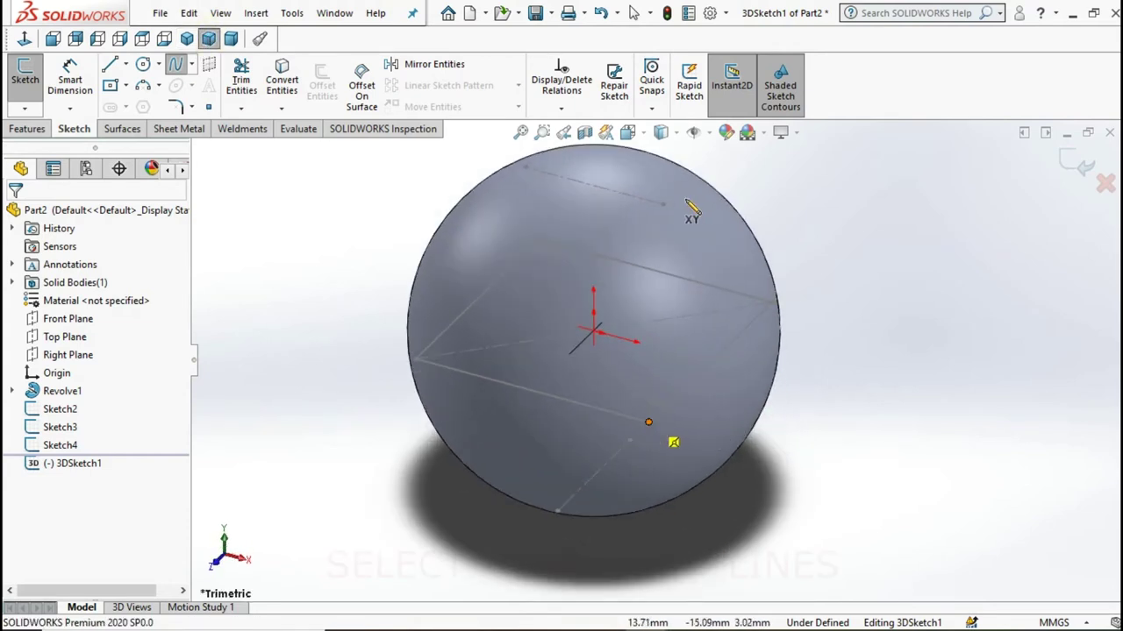
Place the seam spline's first points over the sphere's top, right and lower edges
left_click(659, 201)
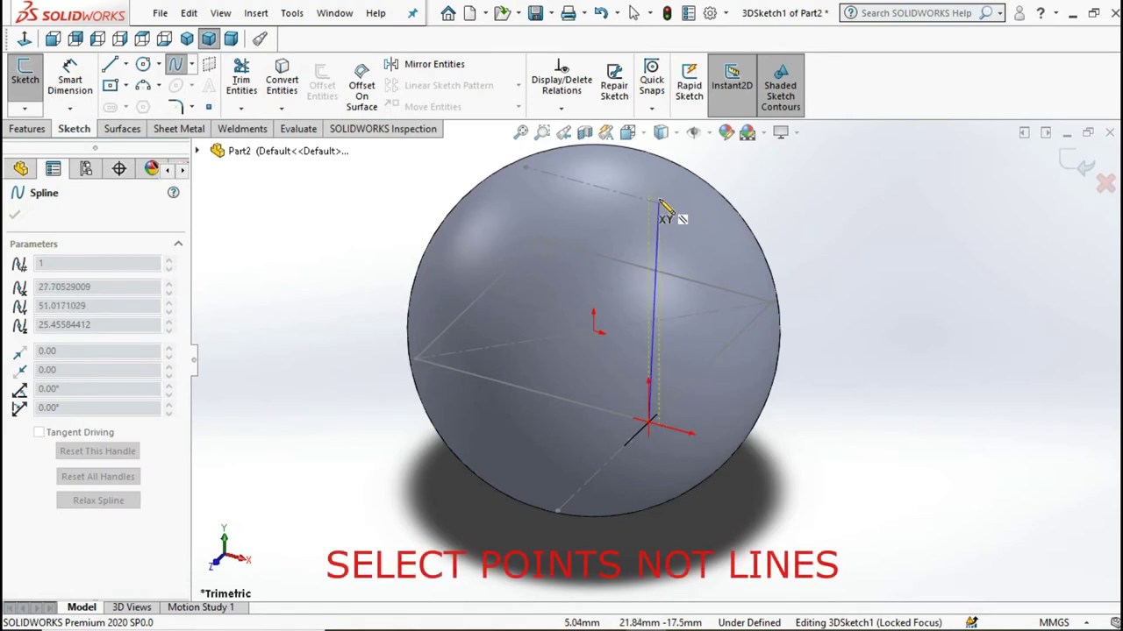
left_click(663, 202)
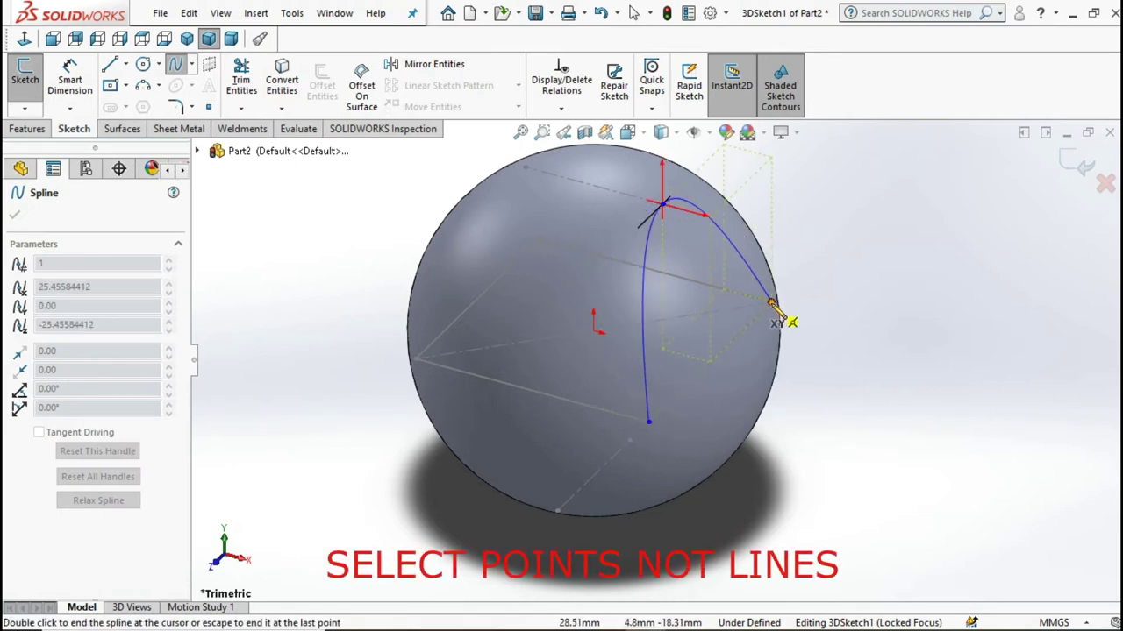
left_click(779, 375)
mouse_move(727, 338)
middle_mouse_down()
mouse_move(656, 355)
mouse_move(696, 471)
middle_mouse_up()
left_click(698, 478)
middle_click_drag(745, 381, 737, 375)
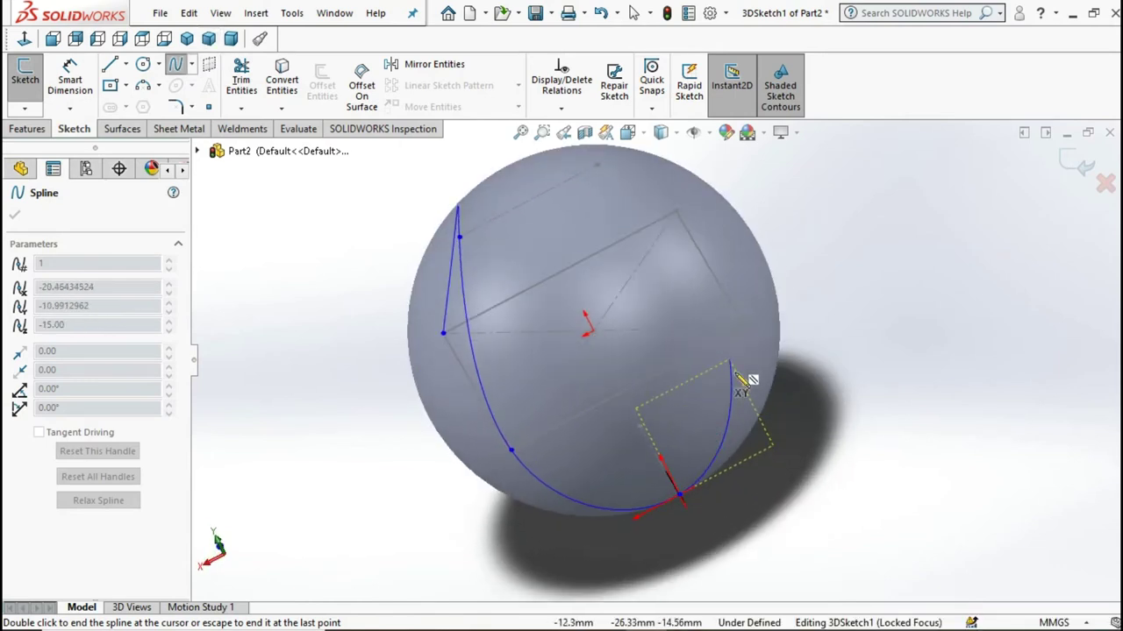
left_click(746, 328)
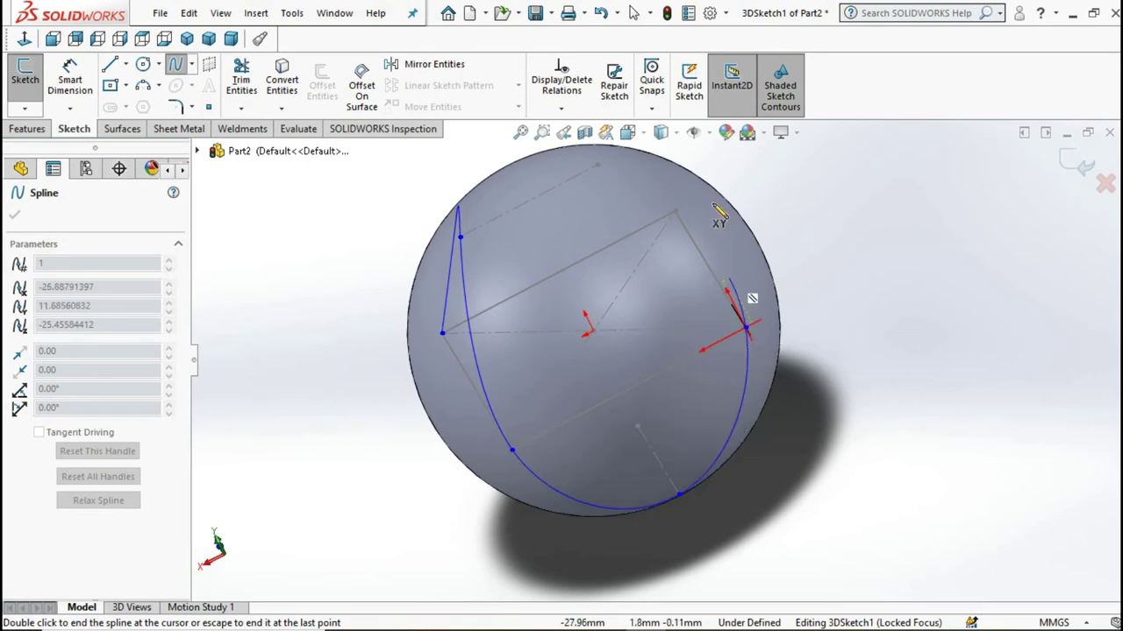
mouse_move(735, 313)
middle_mouse_down()
mouse_move(620, 304)
mouse_move(658, 325)
middle_mouse_up()
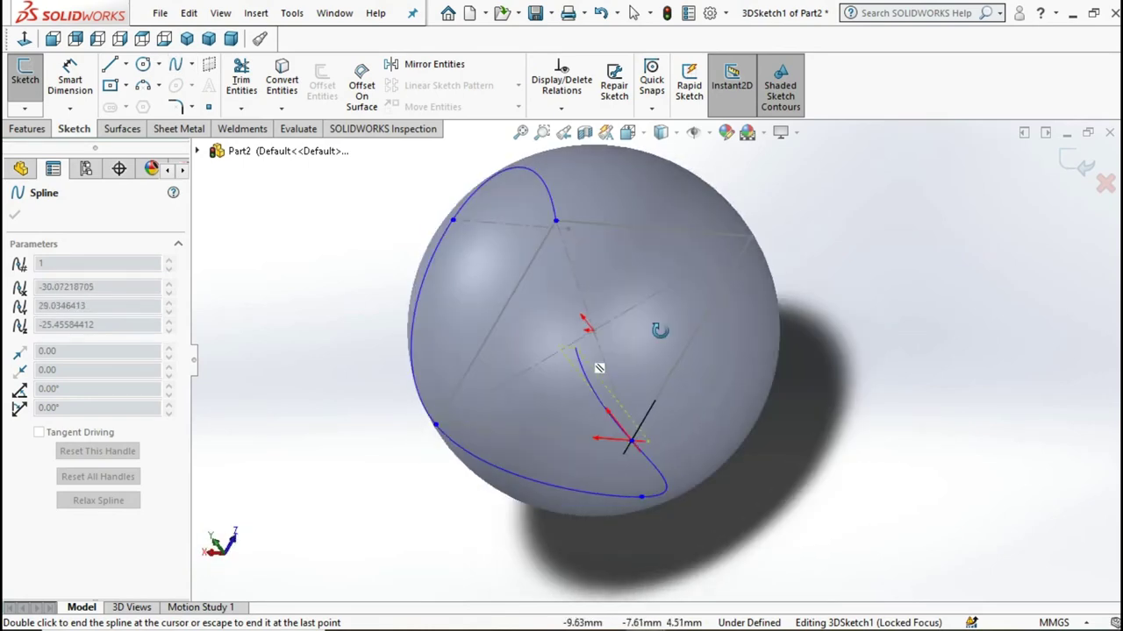
Add the remaining spline points and close the loop back at its start
left_click(571, 222)
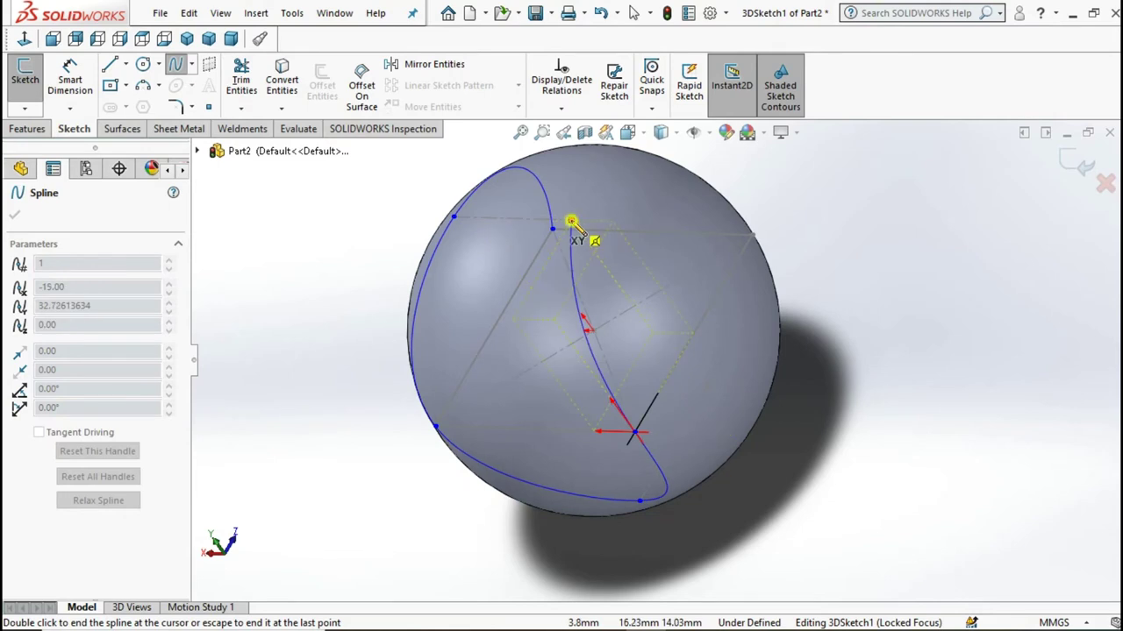
left_click(753, 235)
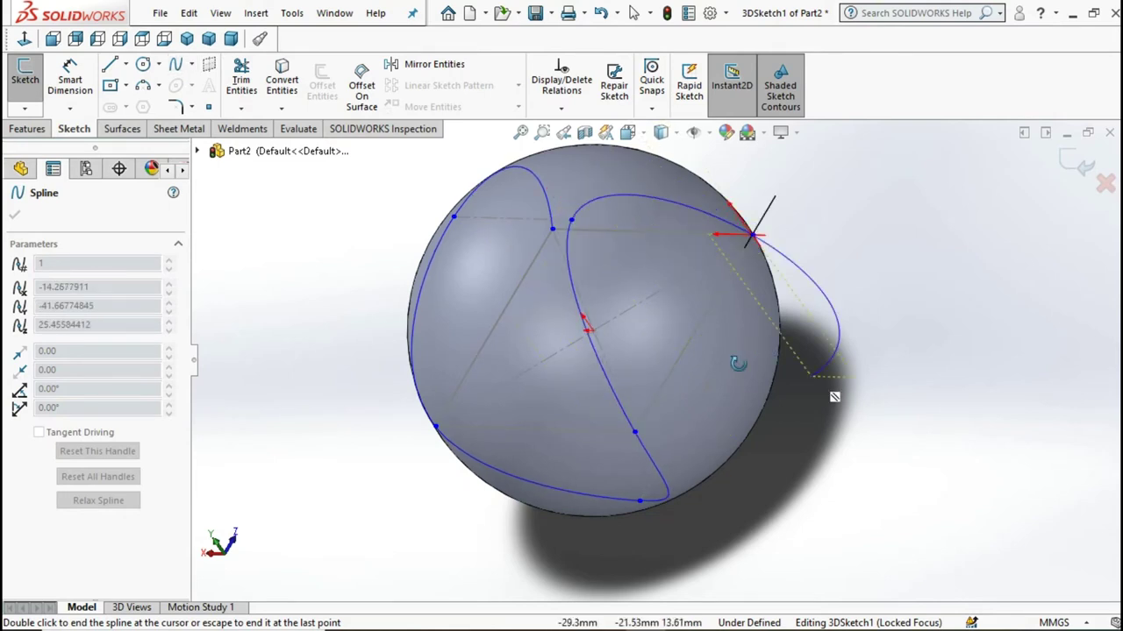
middle_click_drag(738, 363, 676, 447)
left_click(681, 451)
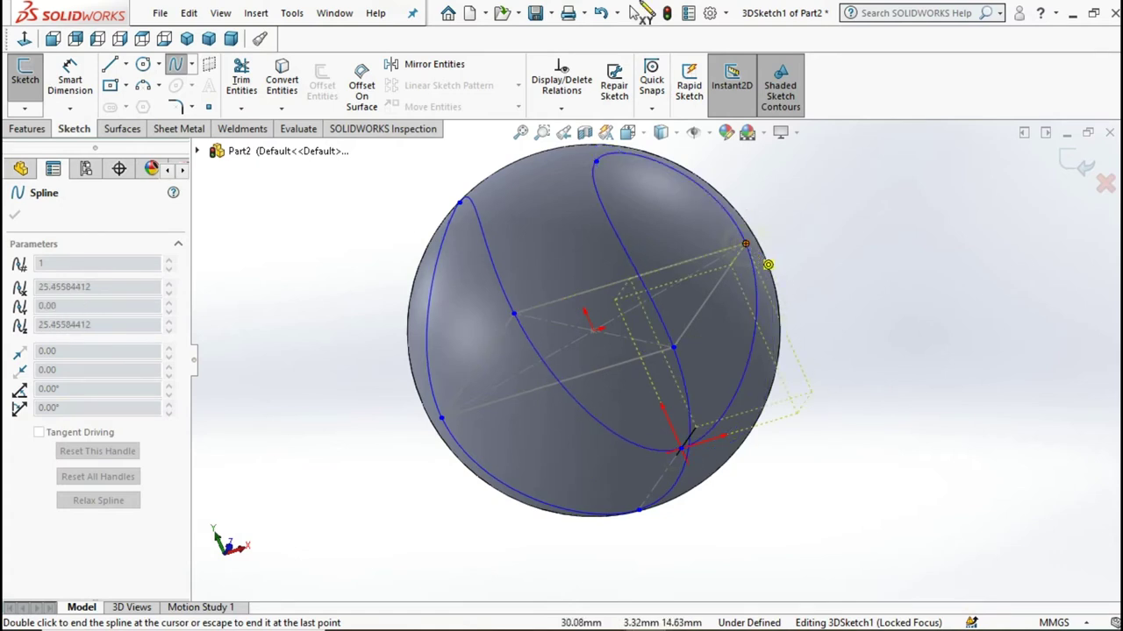
left_click(767, 264)
left_click(979, 292)
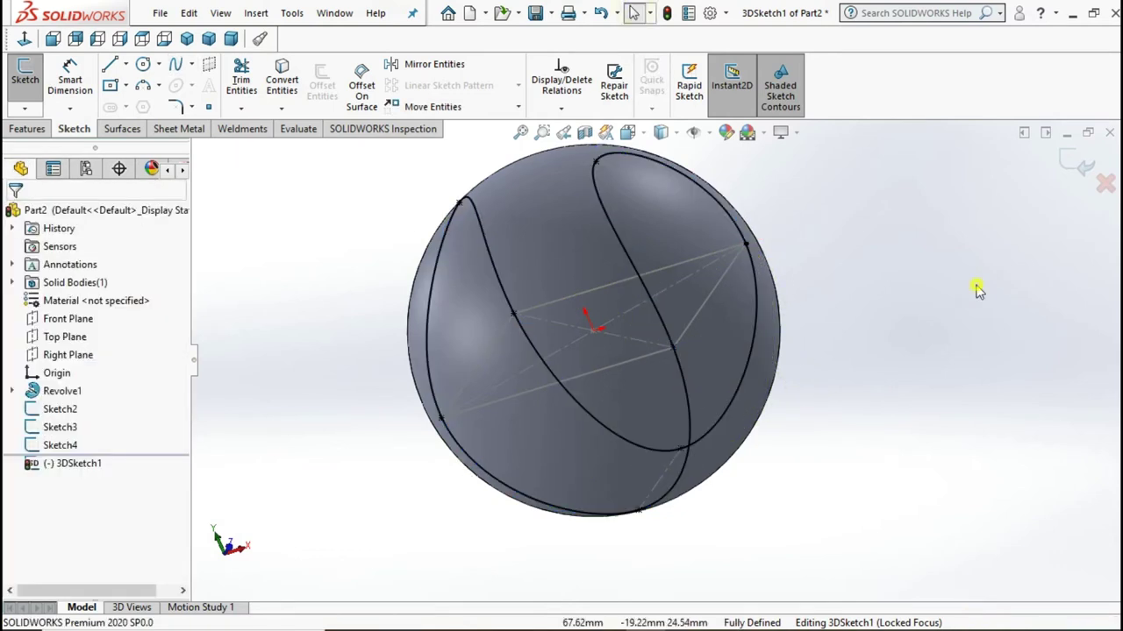
Exit the 3D sketch and clear the selection
left_click(1072, 158)
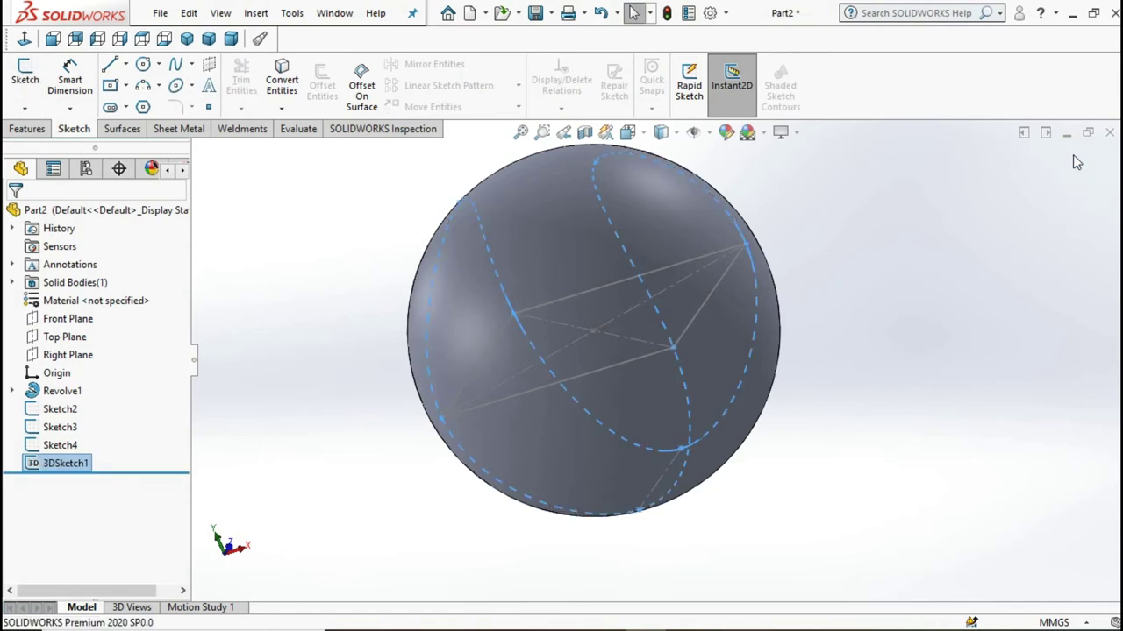
scroll(614, 321, "up", 3)
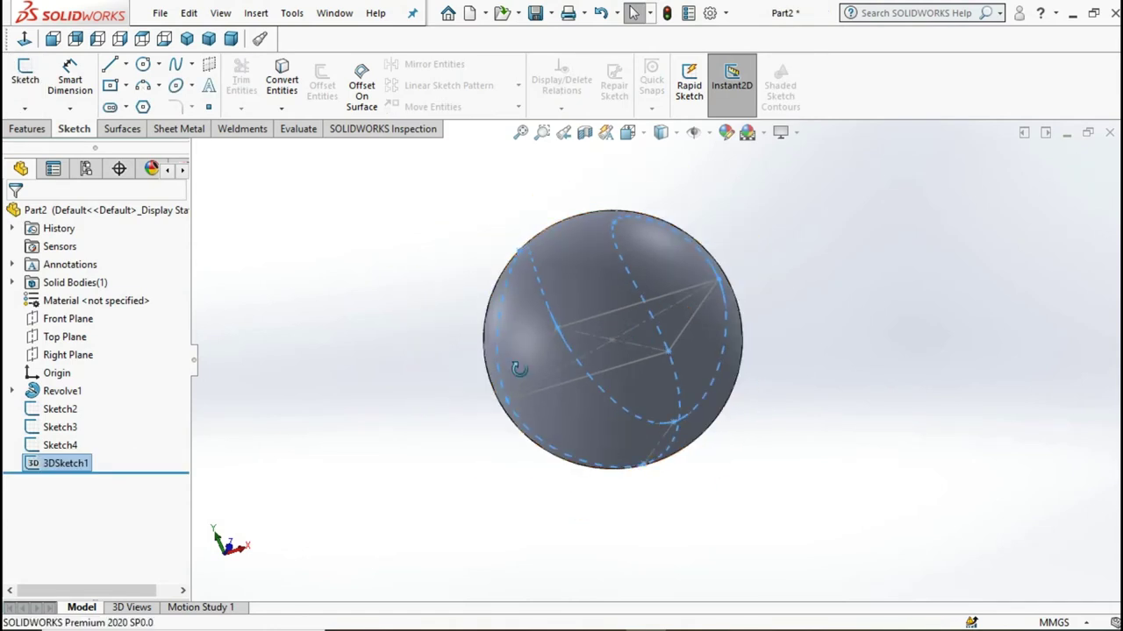
key("Escape")
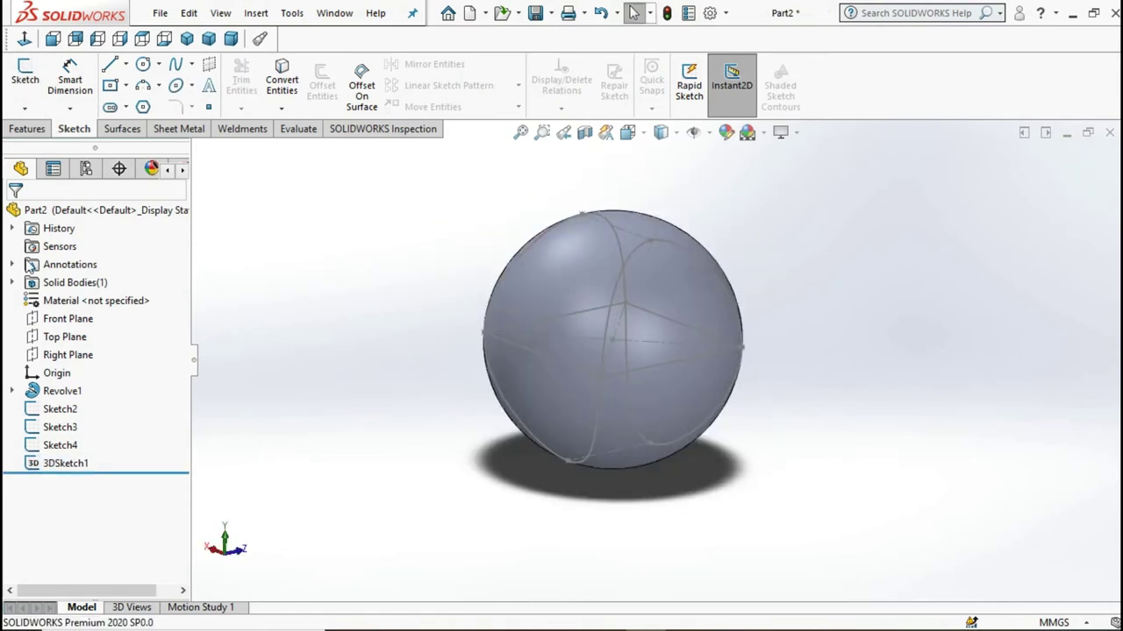
left_click(55, 355)
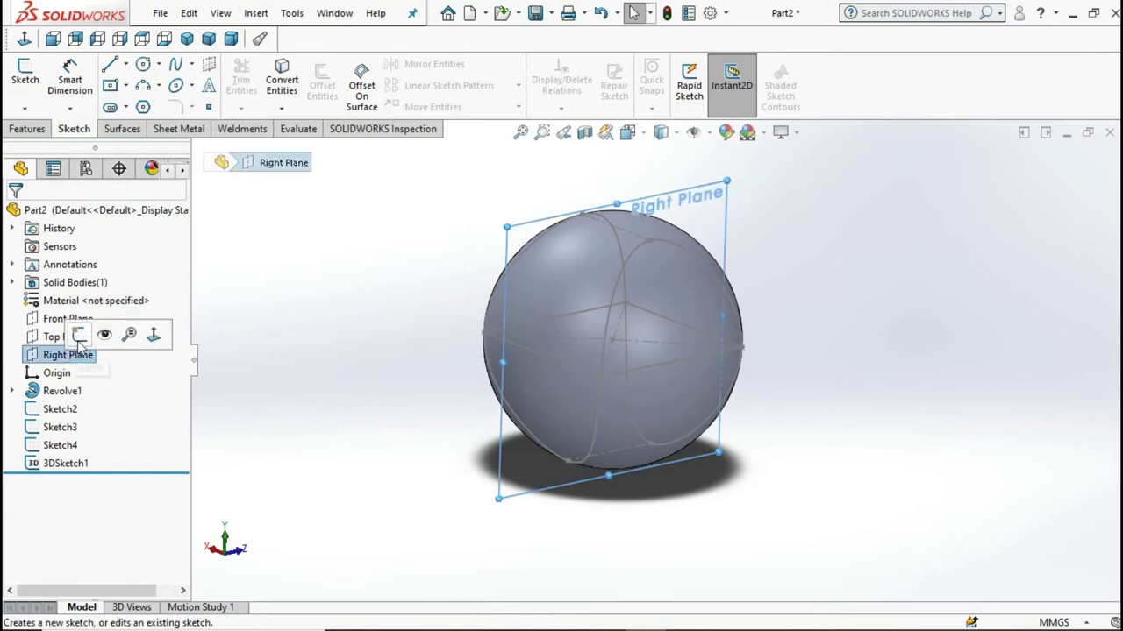
On the Right Plane, draw a centerpoint straight slot centred on the spline's sphere-edge point
left_click(79, 340)
left_click(25, 39)
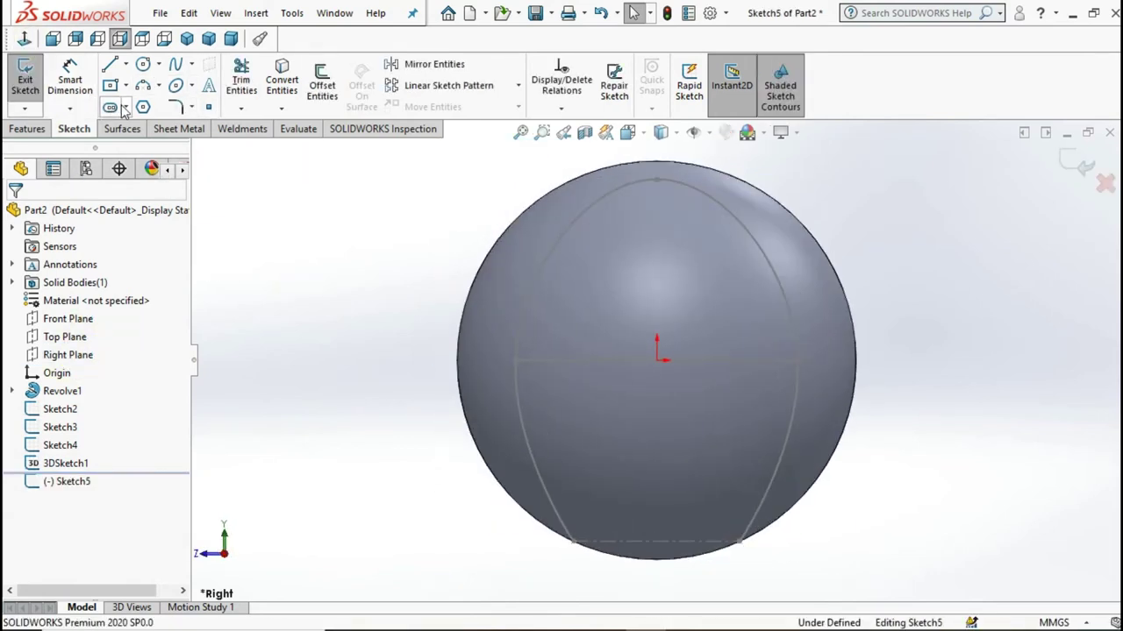
left_click(127, 108)
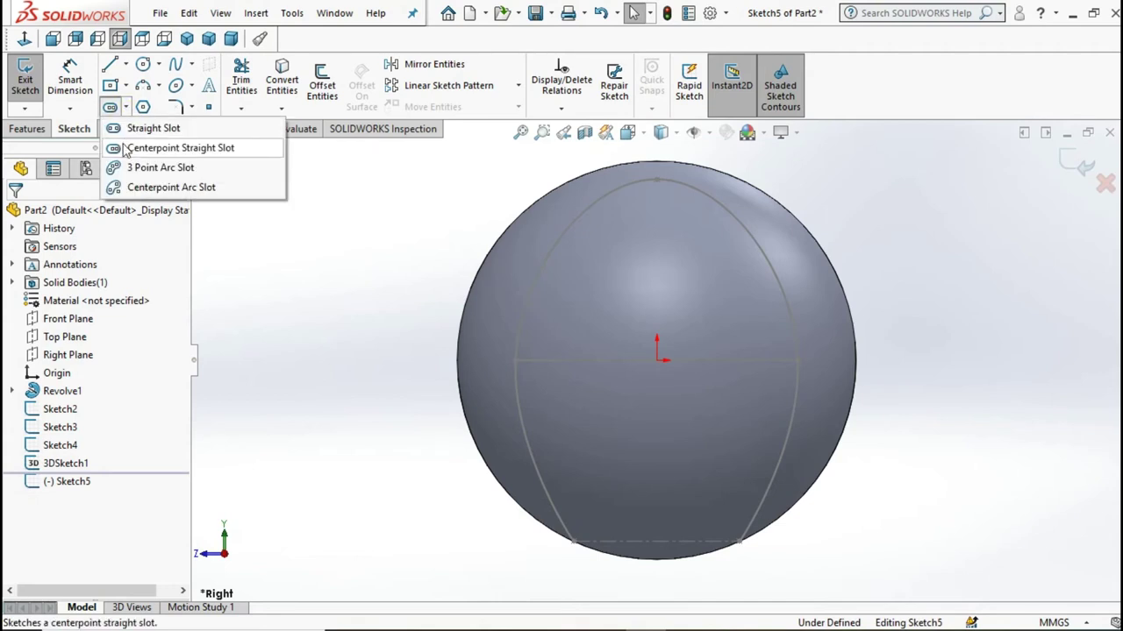
left_click(125, 149)
scroll(772, 579, "down", 2)
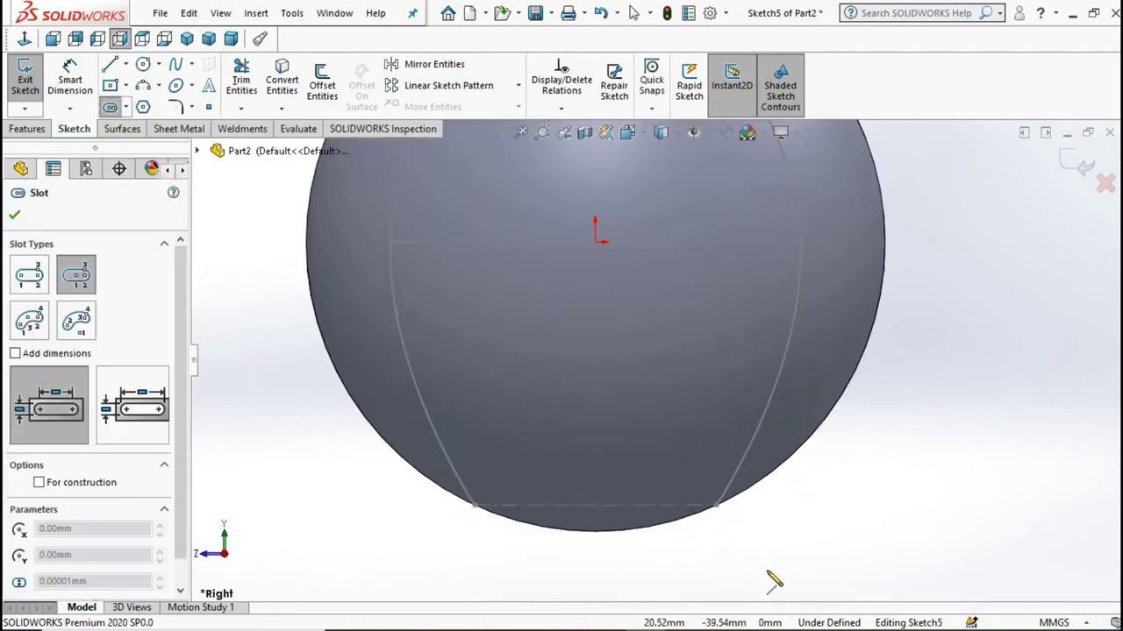
scroll(772, 579, "down", 1)
scroll(719, 504, "down", 1)
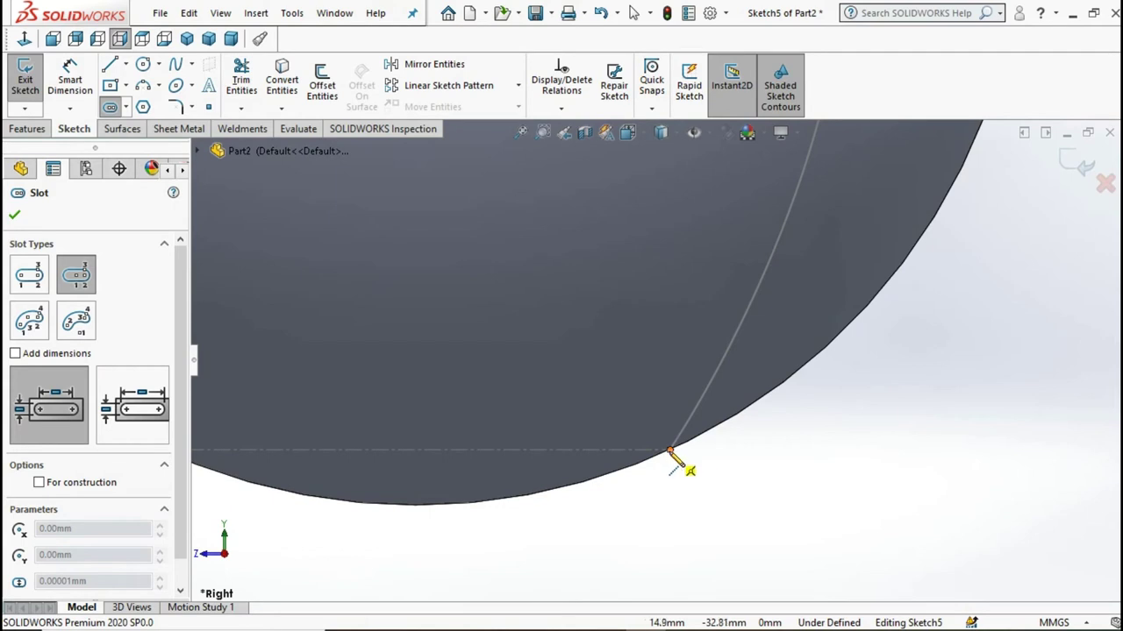
left_click(671, 450)
left_click(632, 450)
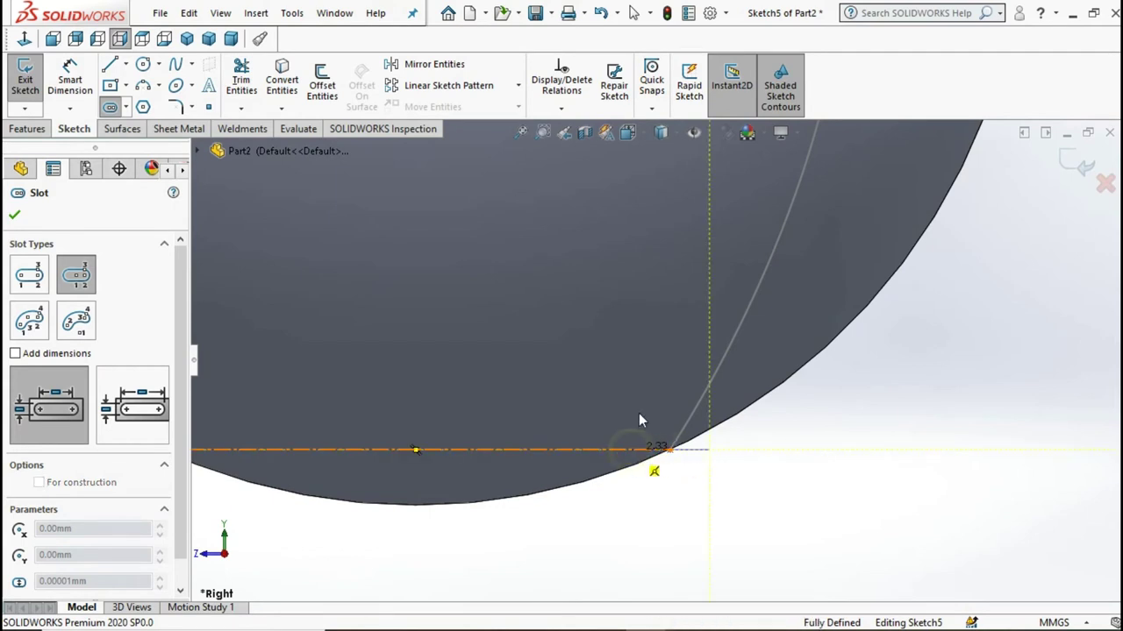
left_click(638, 413)
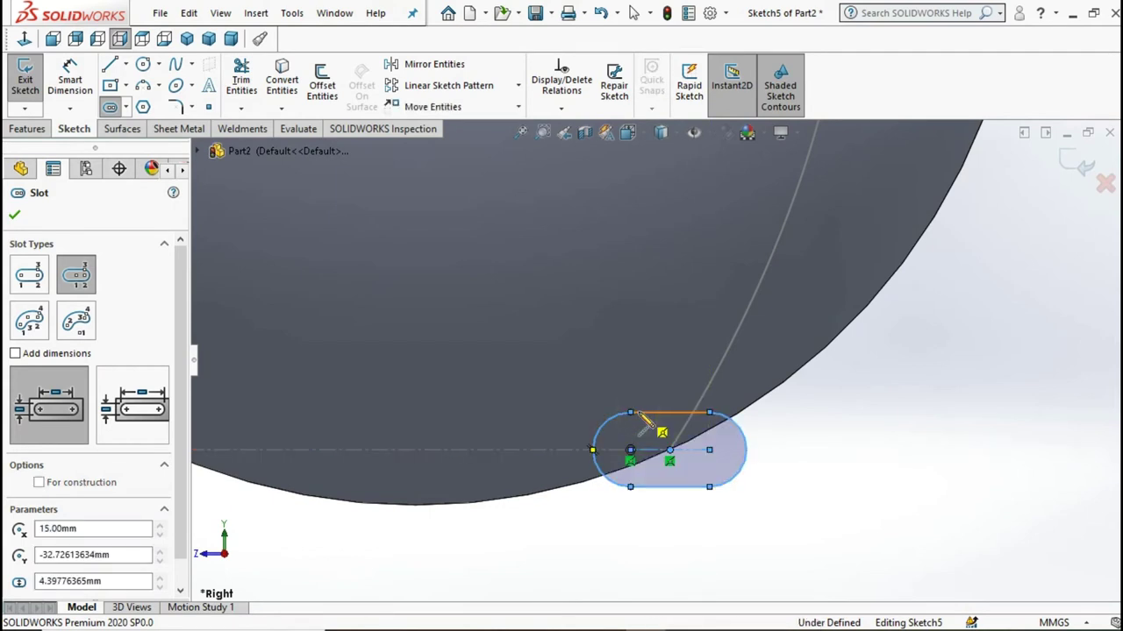
left_click(635, 14)
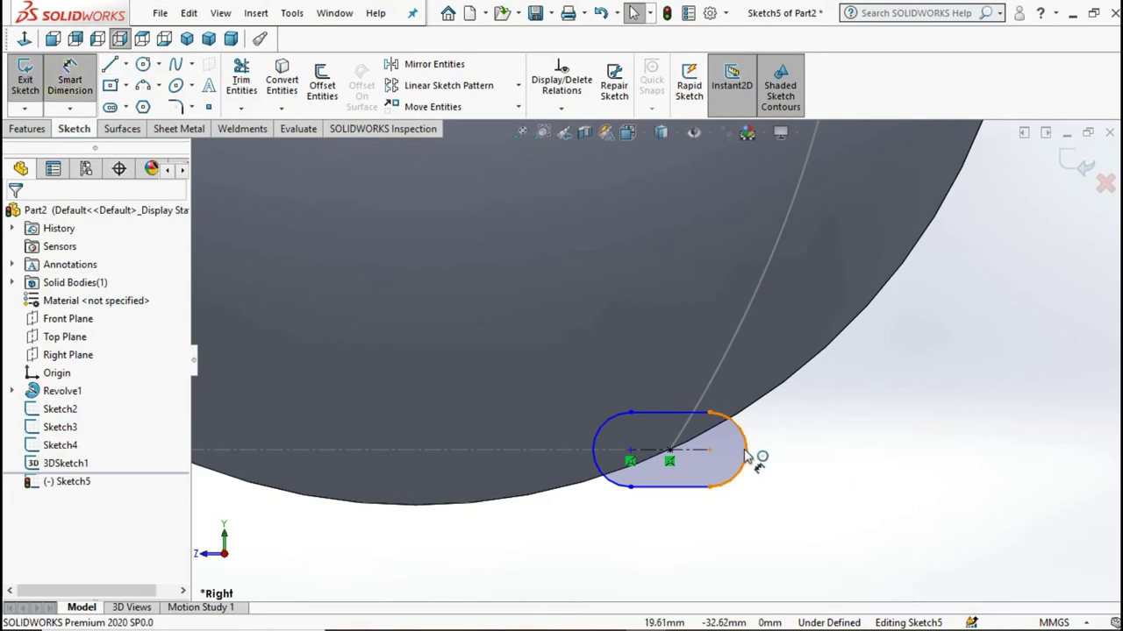
Dimension the slot's end radius to 1.20 and its length to 2, then exit the sketch
left_click(783, 456)
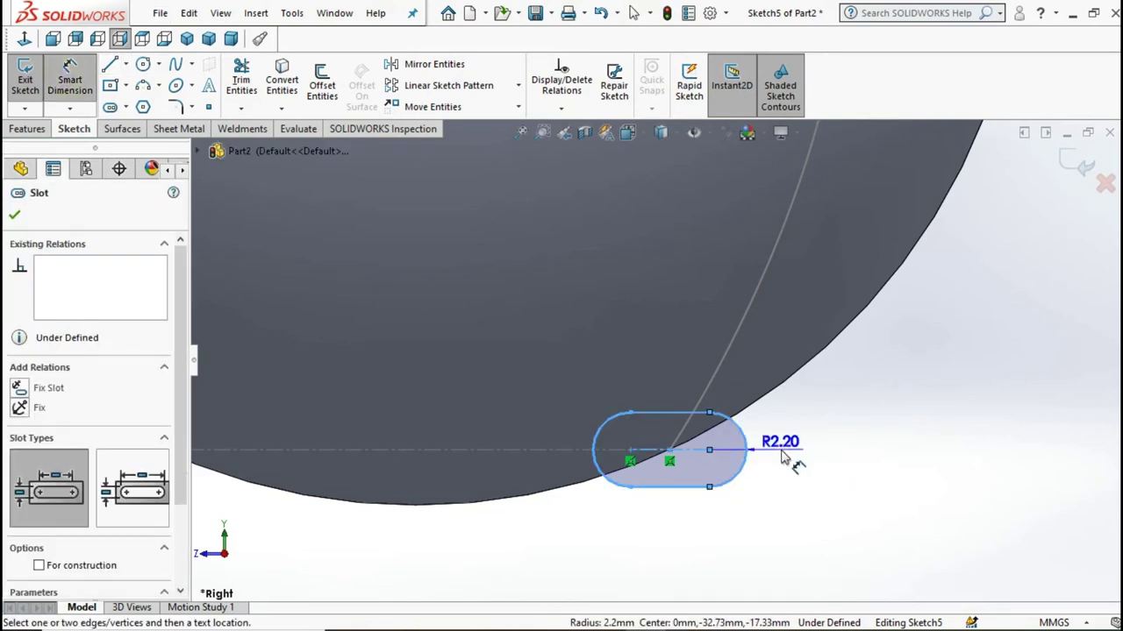
double_click(783, 457)
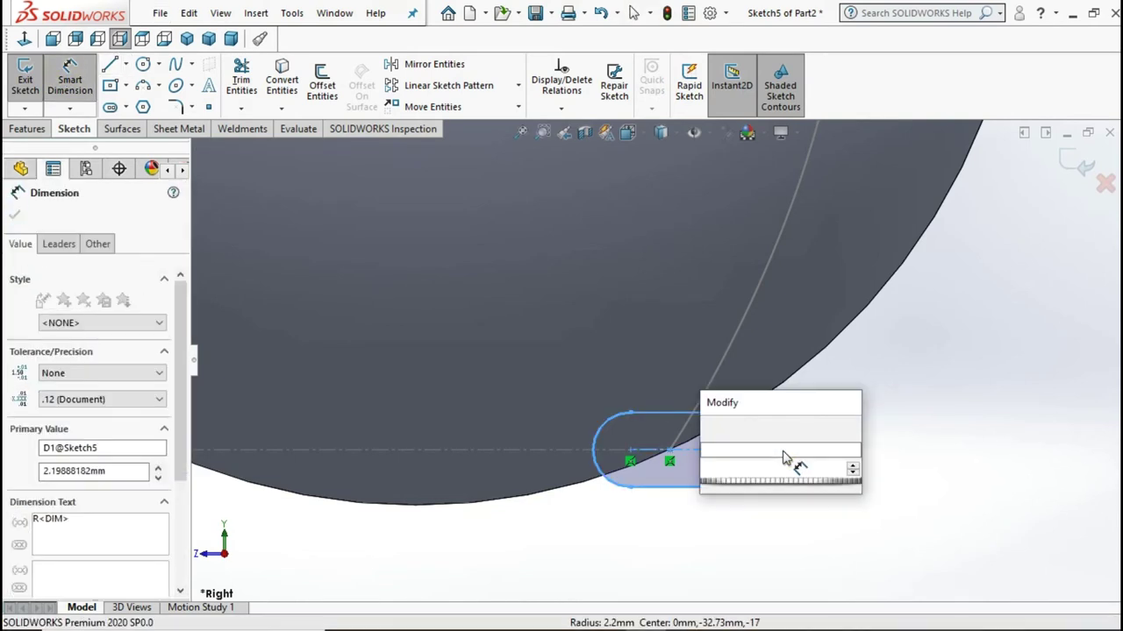
type("1.2")
key("Return")
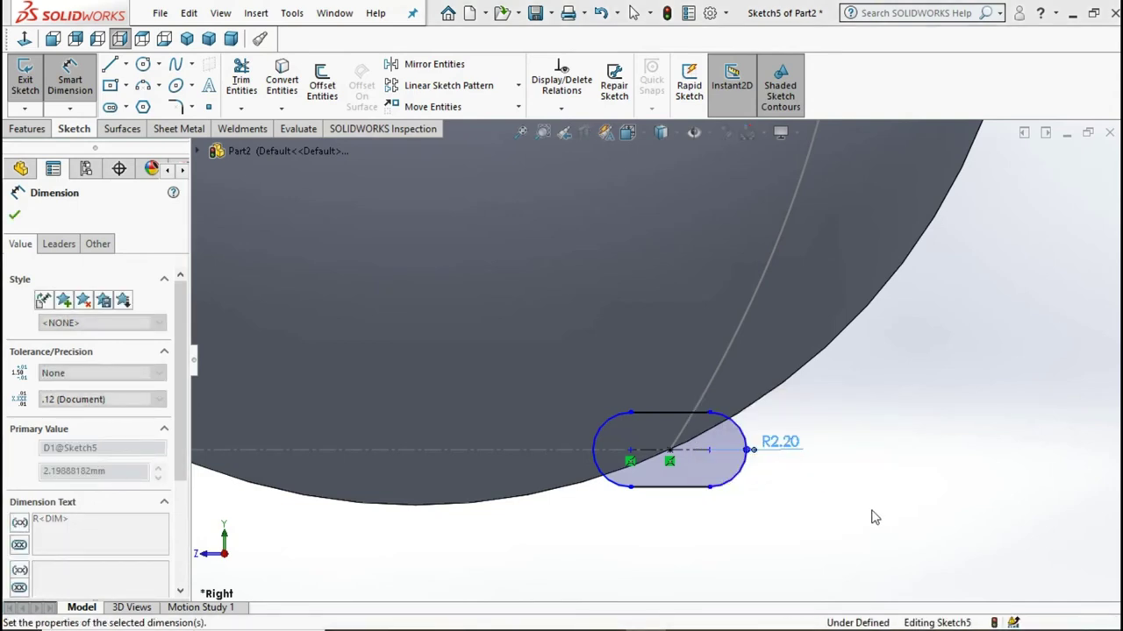
left_click(789, 439)
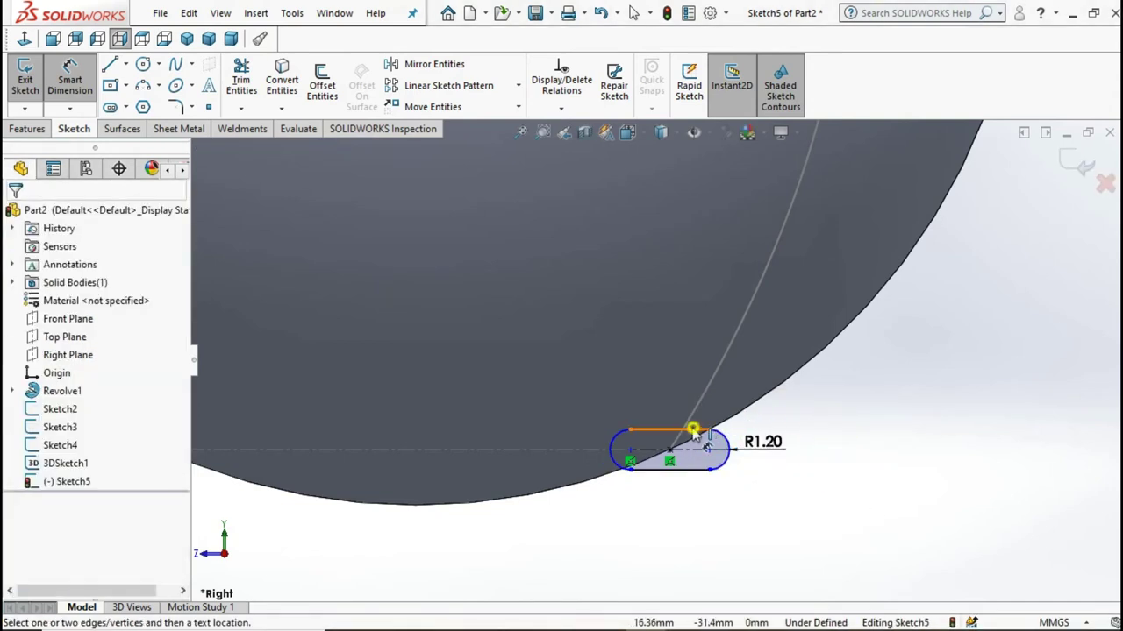
left_click(693, 430)
left_click(684, 390)
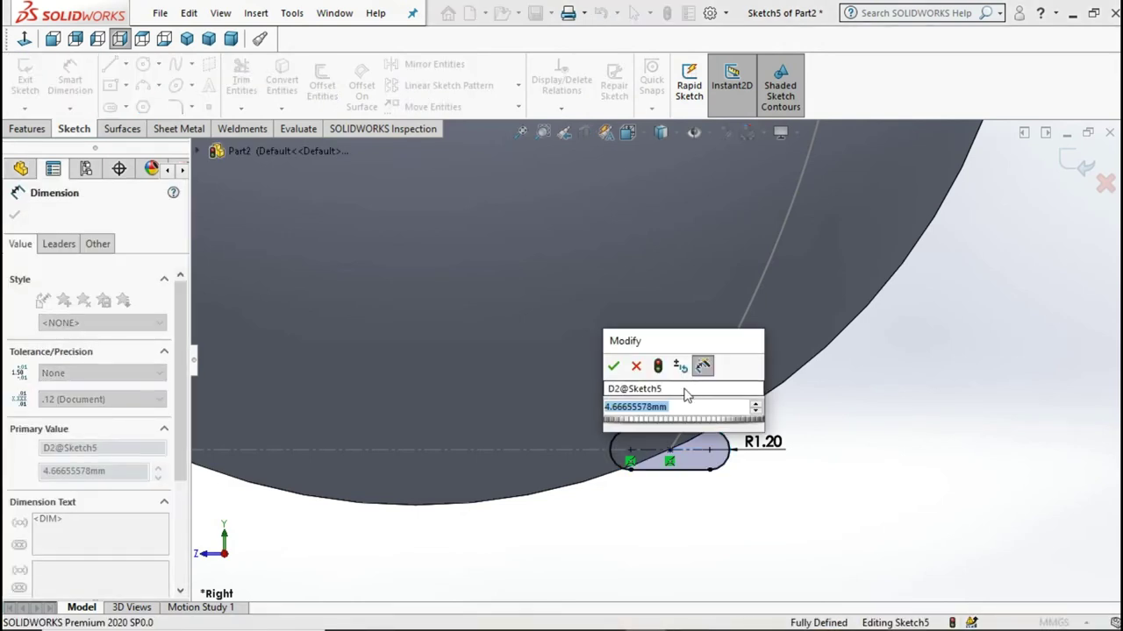
type("2")
key("Return")
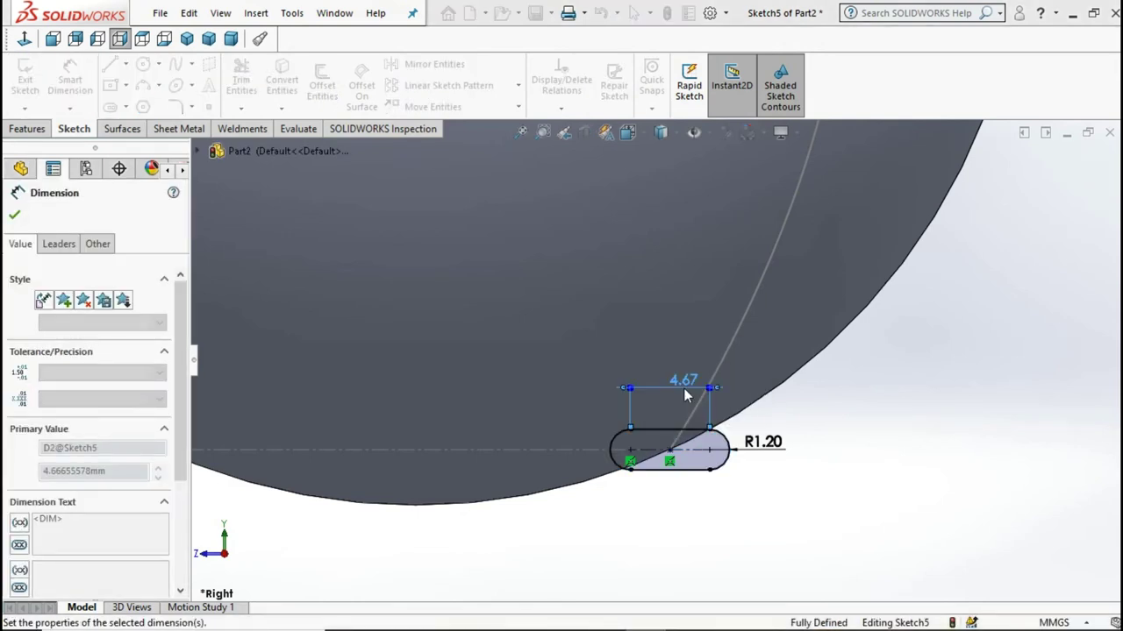
left_click(21, 170)
left_click(28, 129)
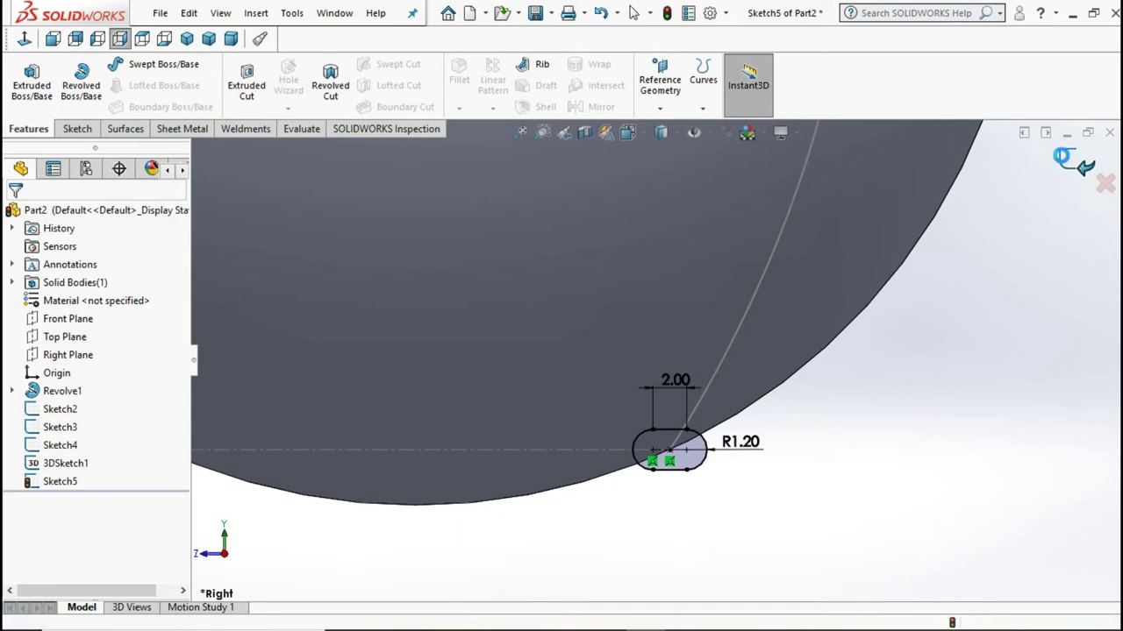
left_click(1064, 159)
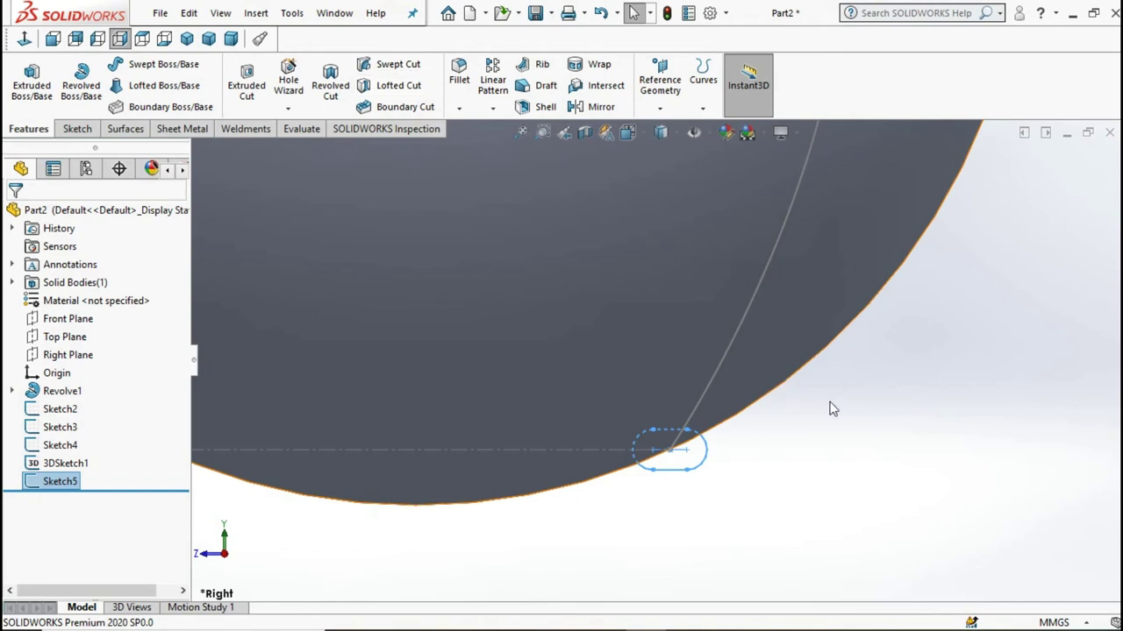
Swept-cut the Sketch5 slot profile along the 3DSketch1 spline path
left_click(772, 379)
left_click(402, 68)
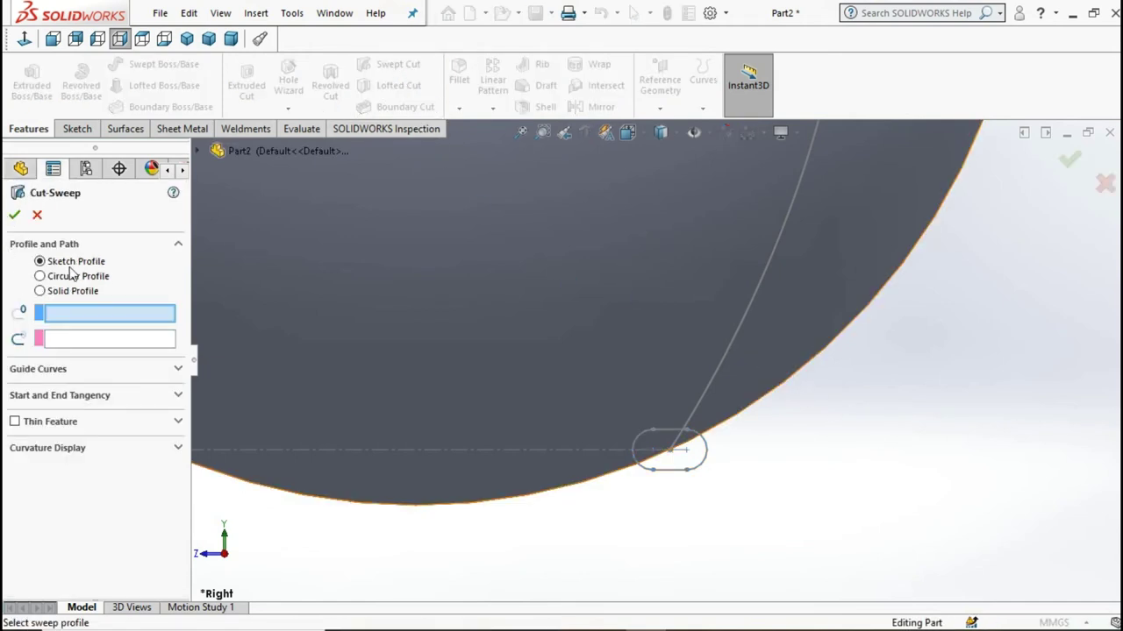
left_click(647, 432)
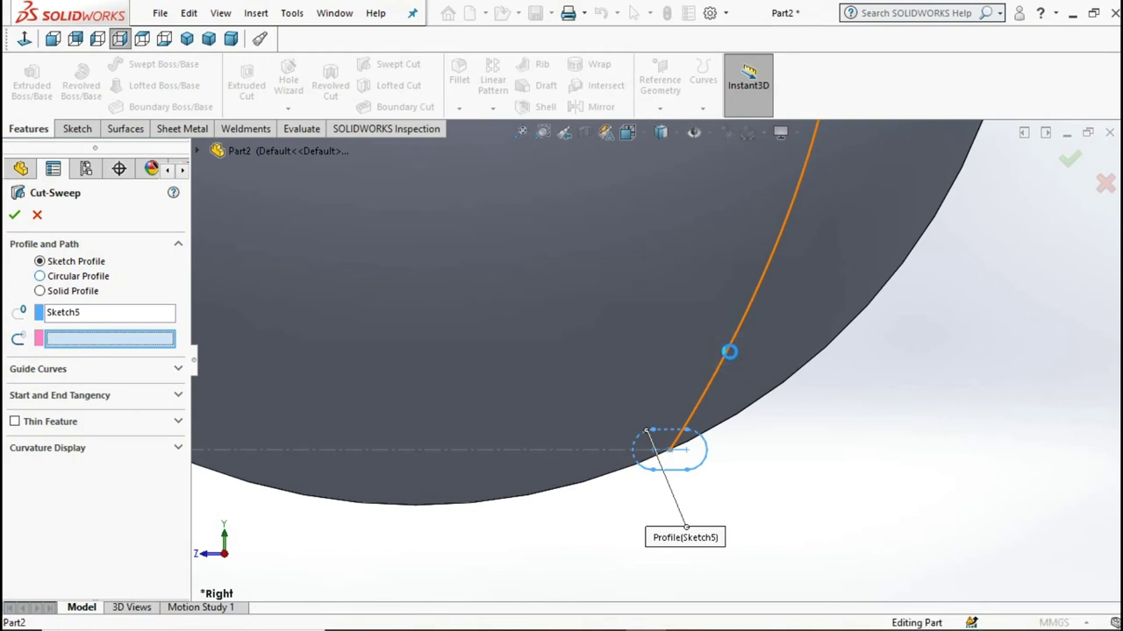
left_click(729, 352)
scroll(730, 351, "up", 3)
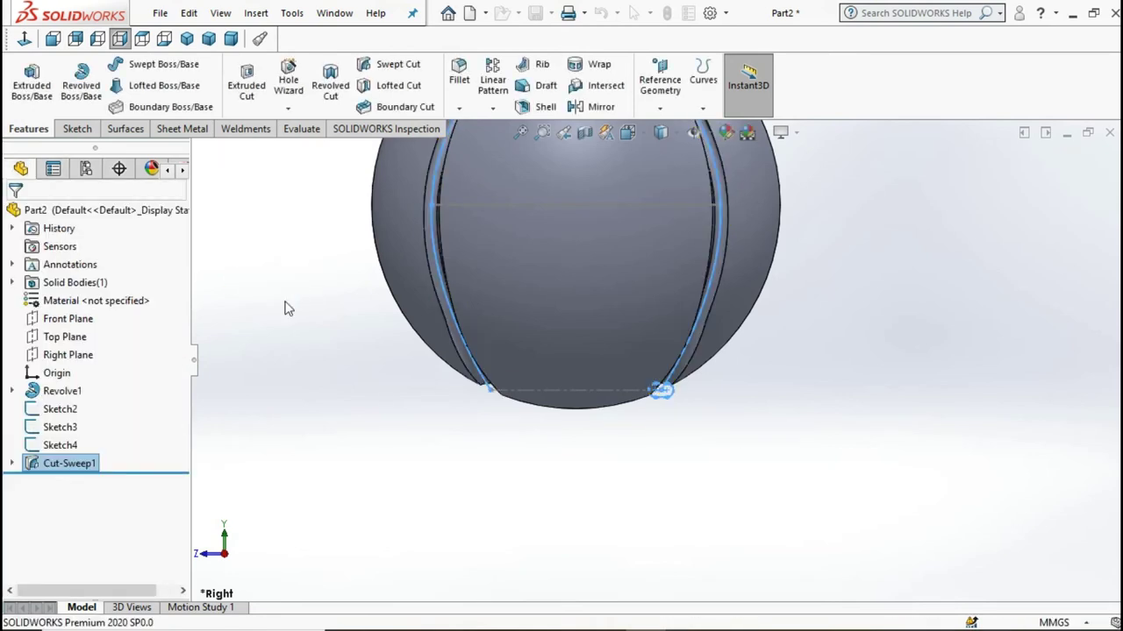
scroll(502, 401, "up", 3)
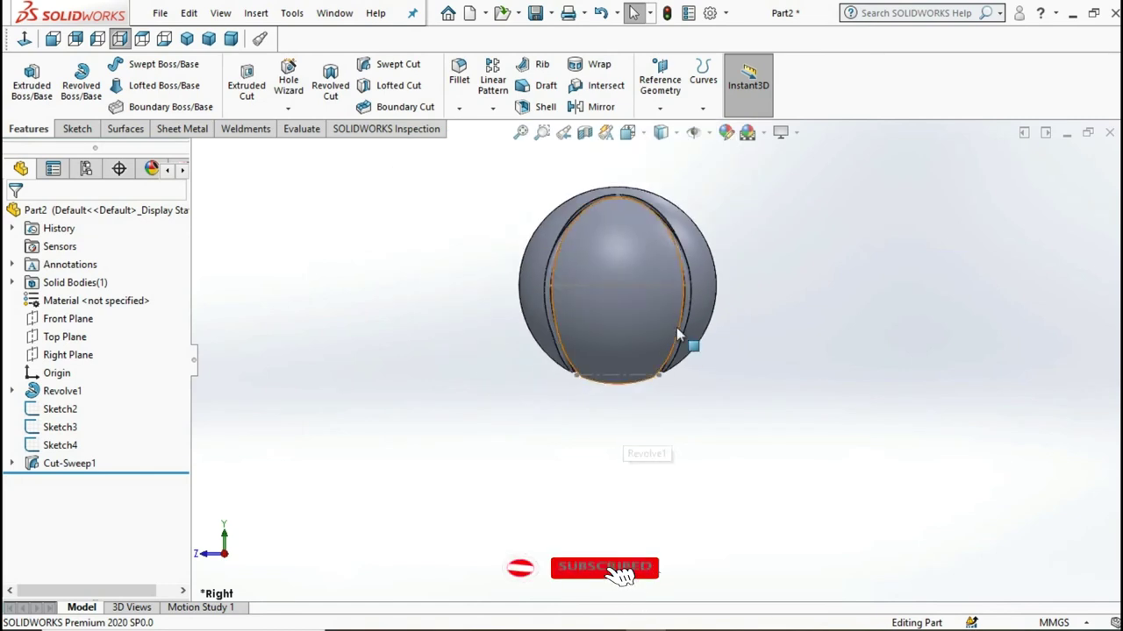
key("f")
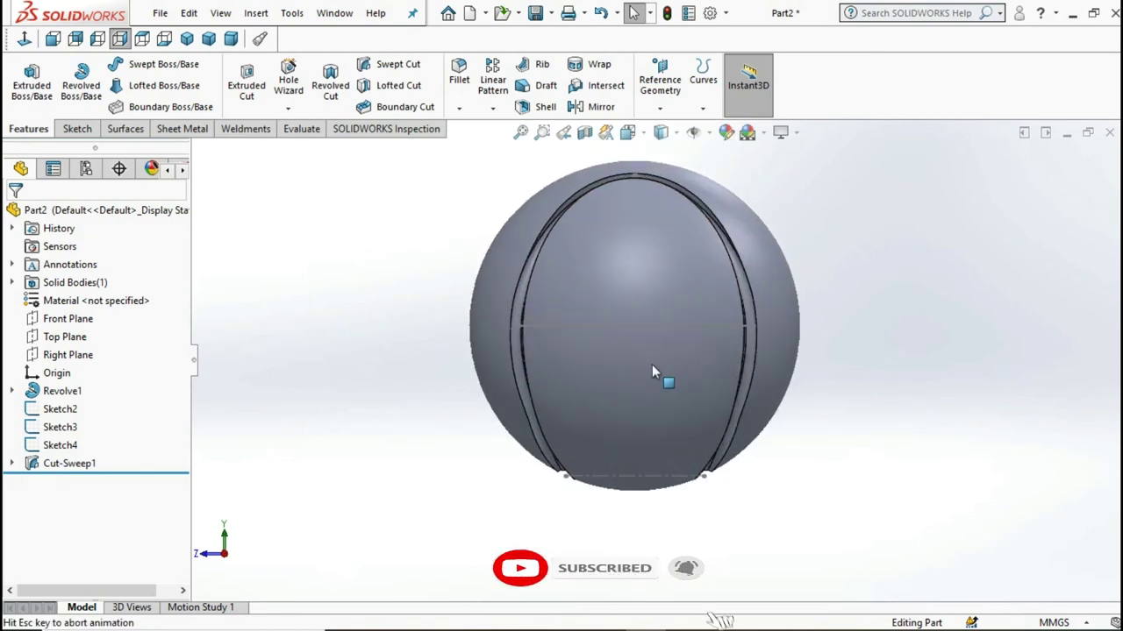
left_click(795, 365)
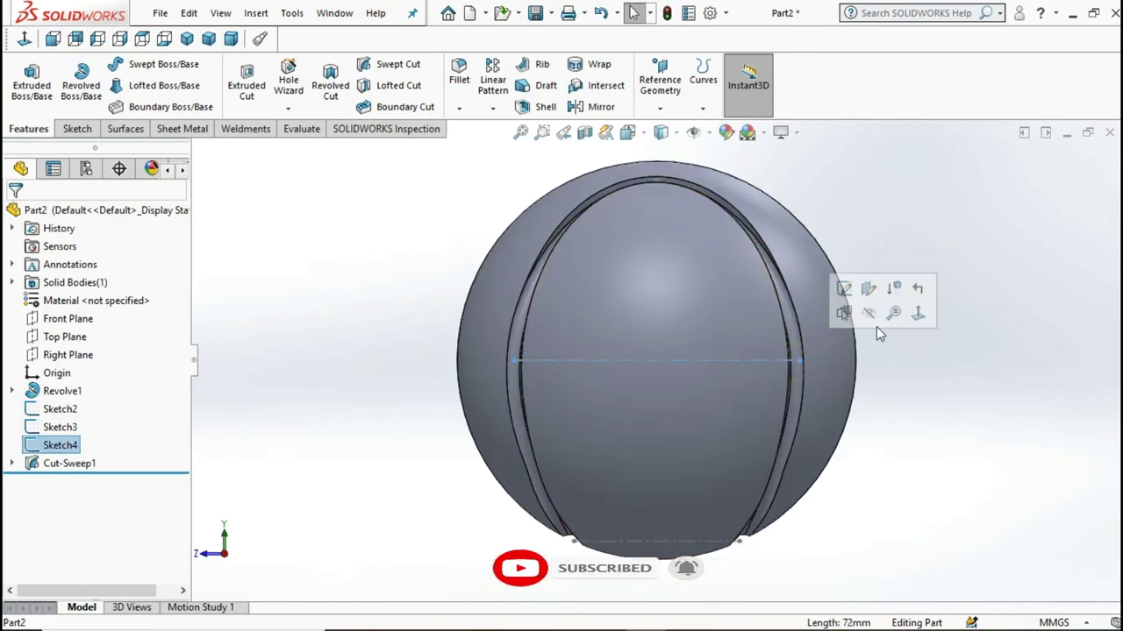
Hide the Sketch3 reference sketch and orbit to an elevated view
left_click(740, 540)
left_click(811, 497)
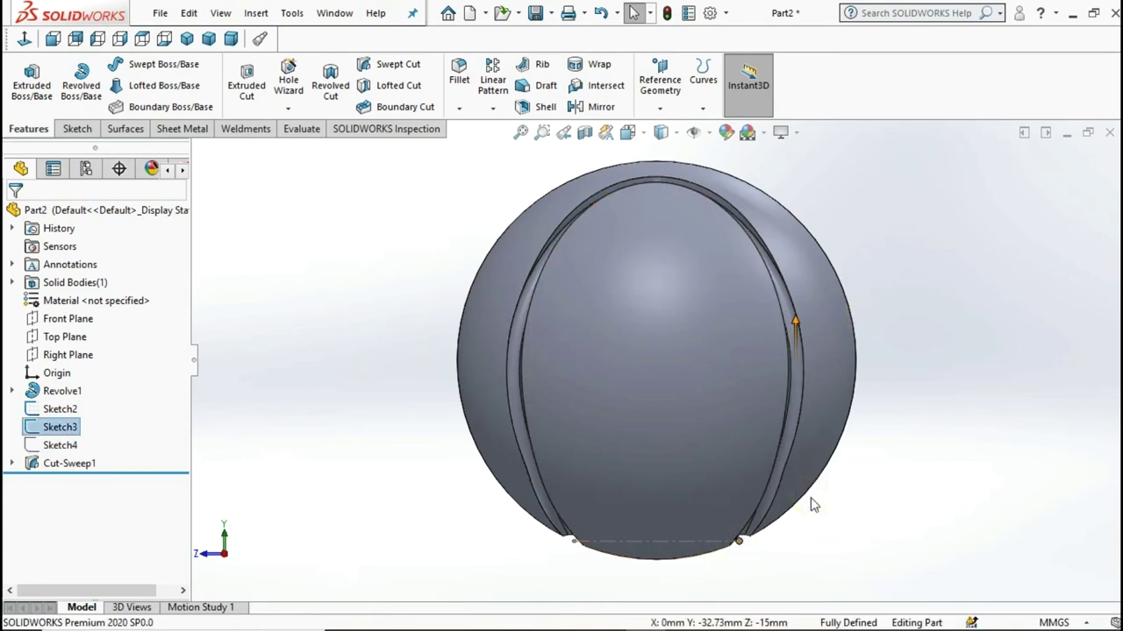
middle_click_drag(890, 451, 851, 459)
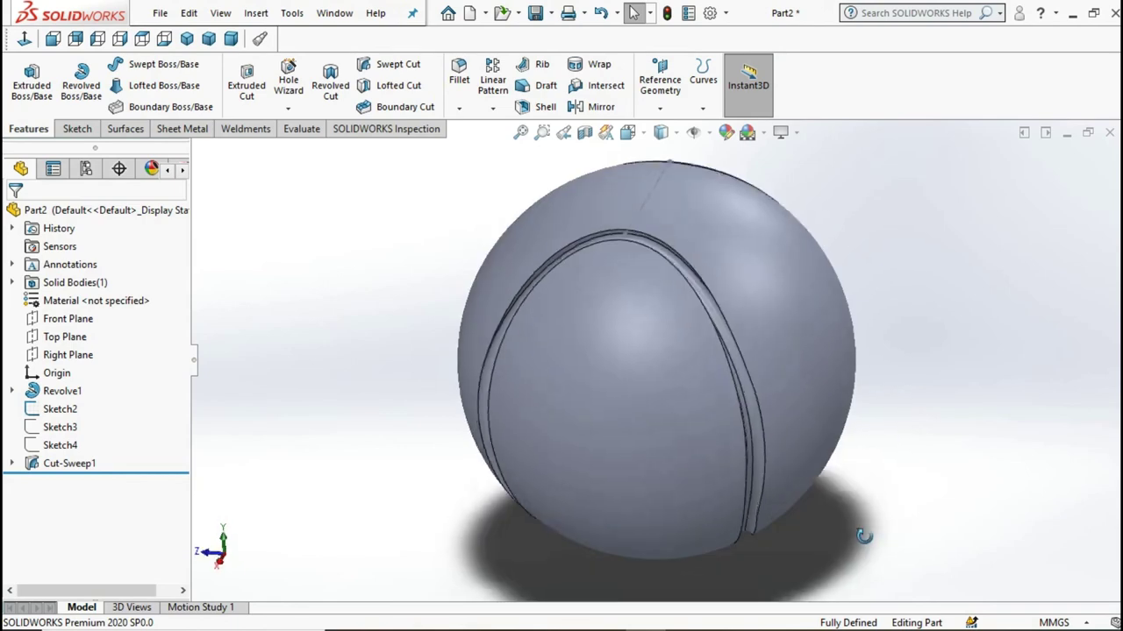
left_click(632, 224)
key("Escape")
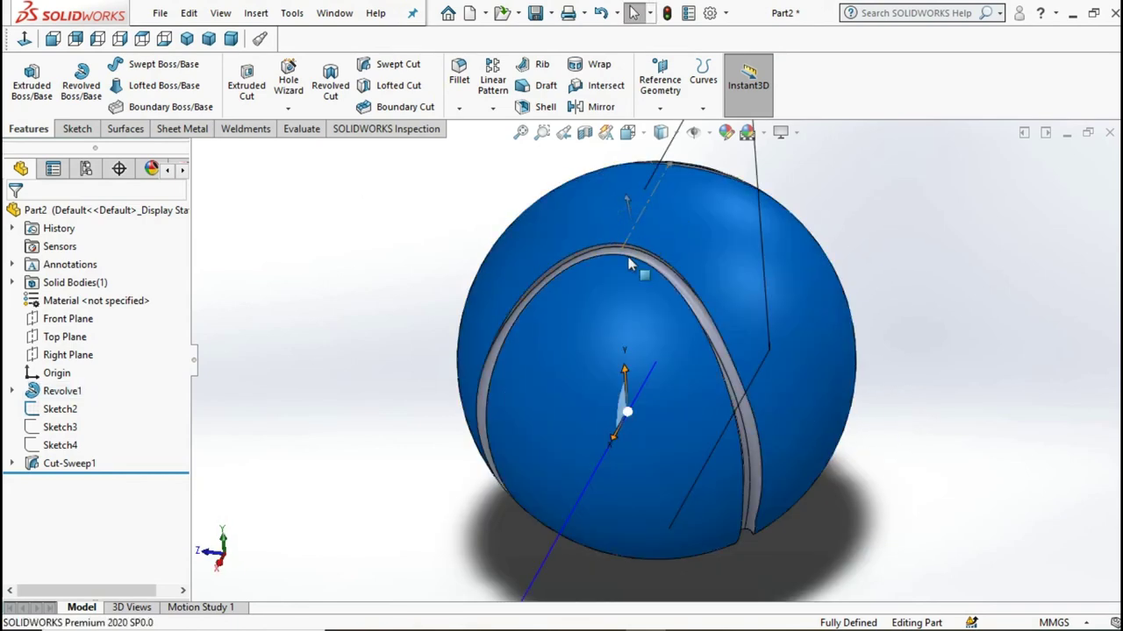
Hide Sketch2 and begin a 1 mm fillet on a groove edge
left_click(621, 249)
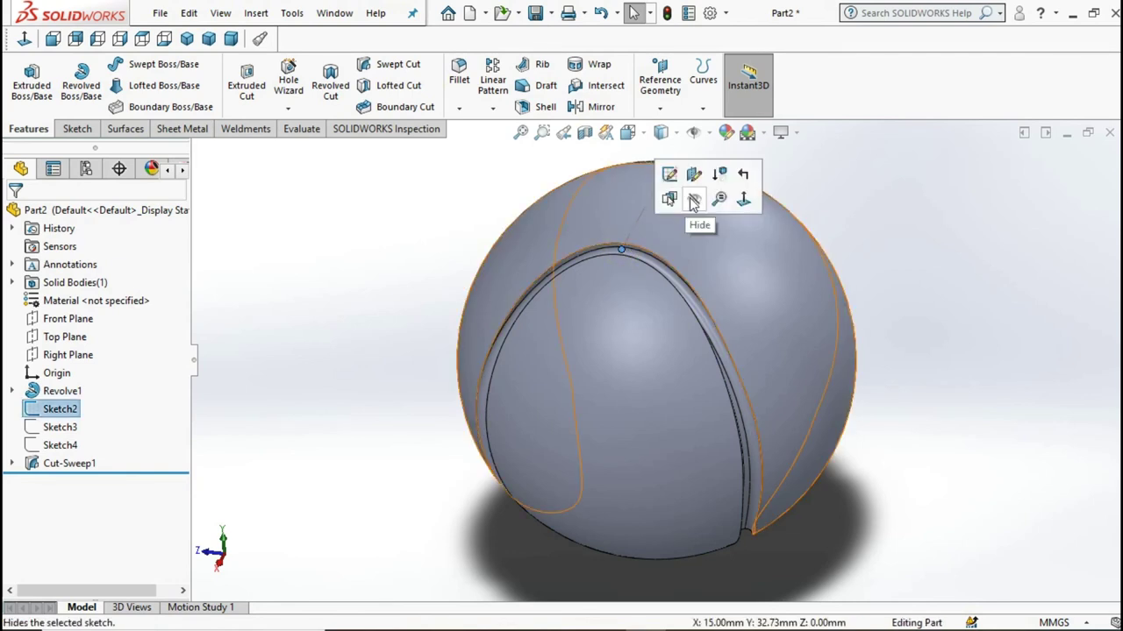
left_click(392, 221)
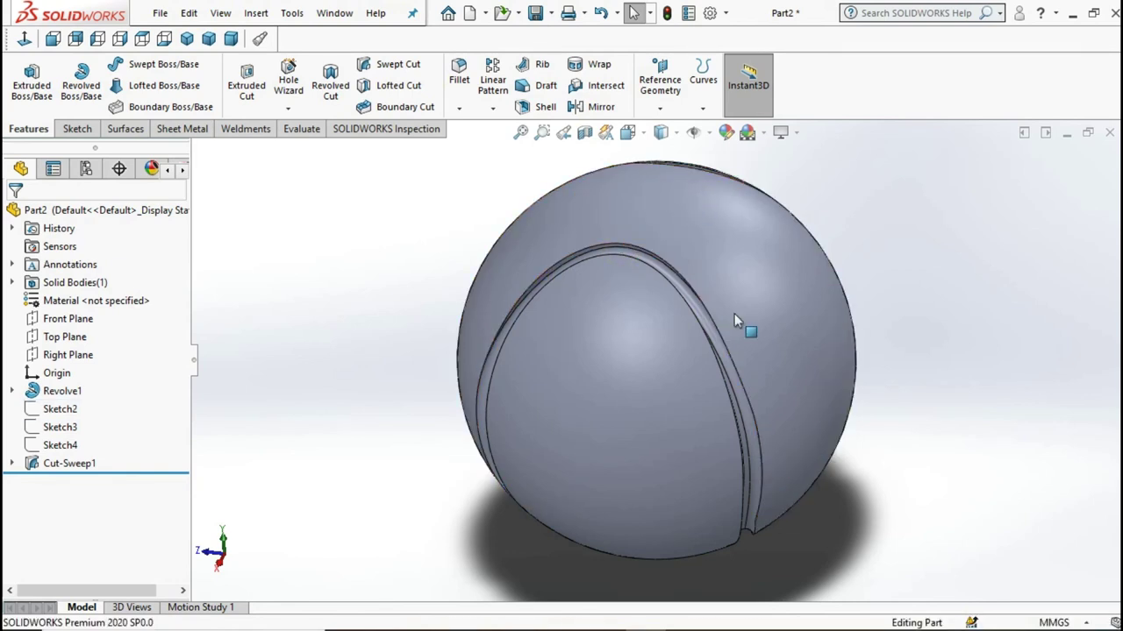
scroll(748, 401, "down", 3)
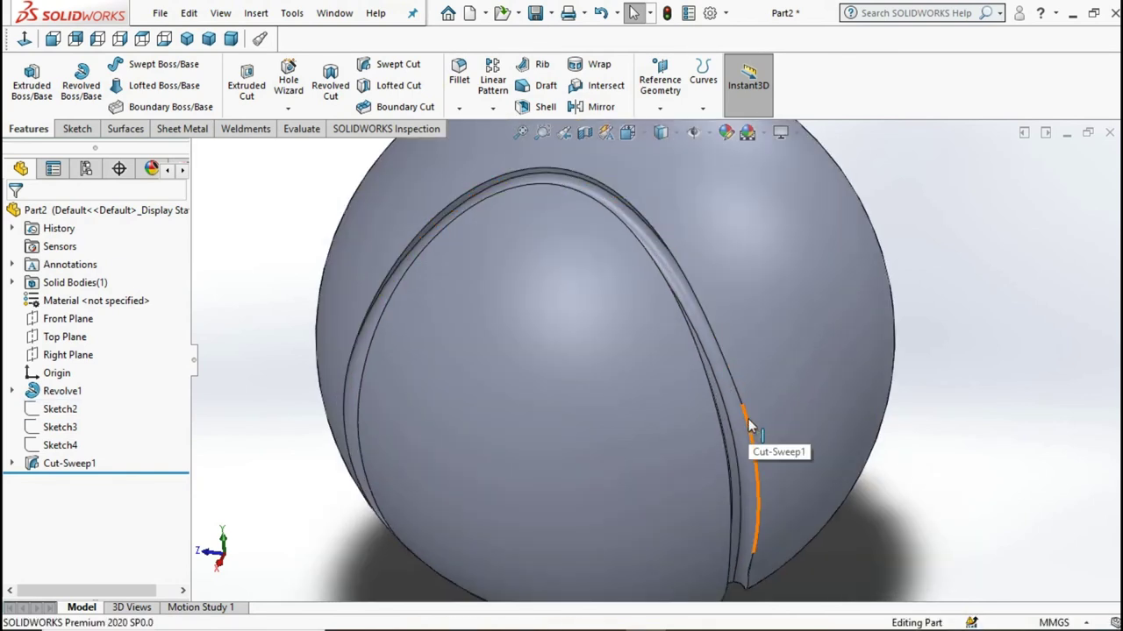
left_click(747, 417)
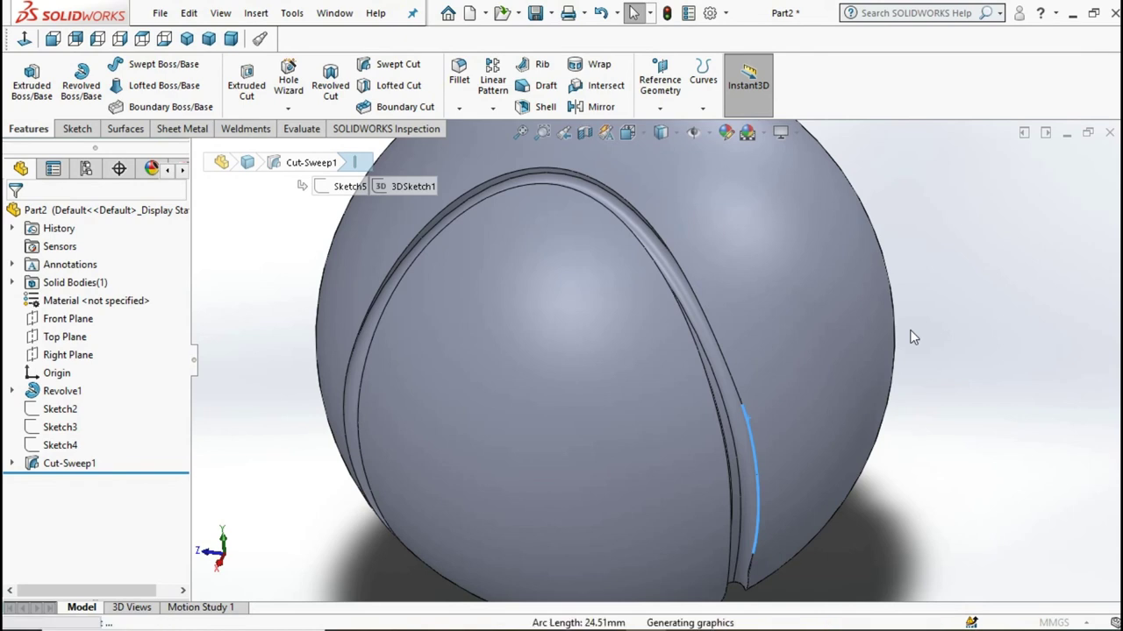
type("1.00mm")
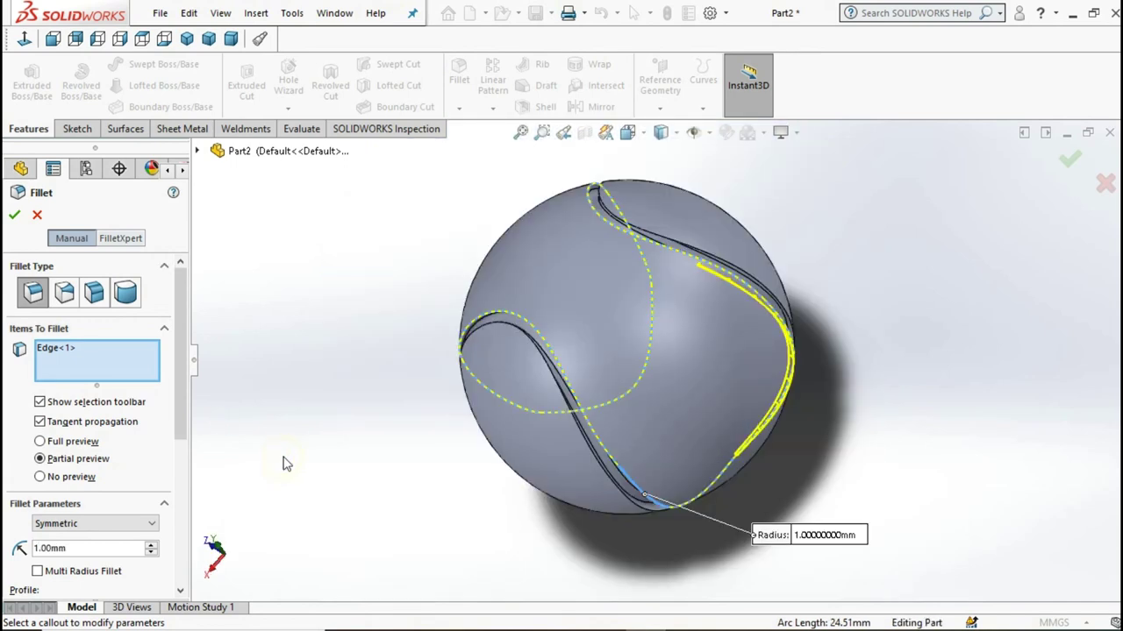
Fillet both seam groove edges with a 0.40mm radius, creating Fillet1
double_click(99, 548)
type(".4")
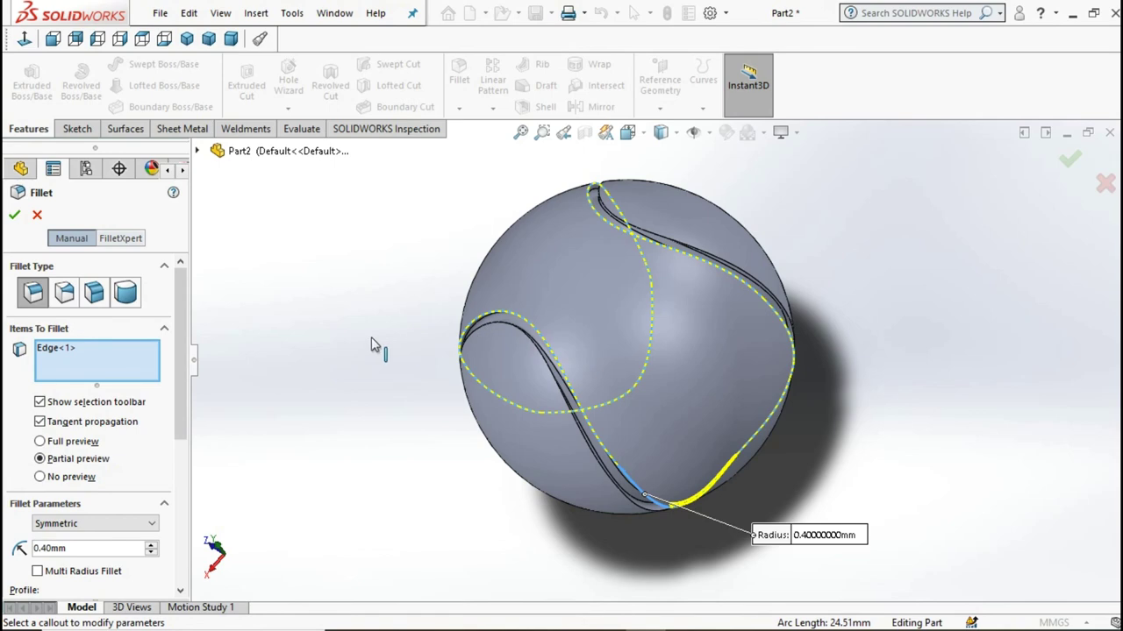
type("z")
scroll(602, 501, "down", 2)
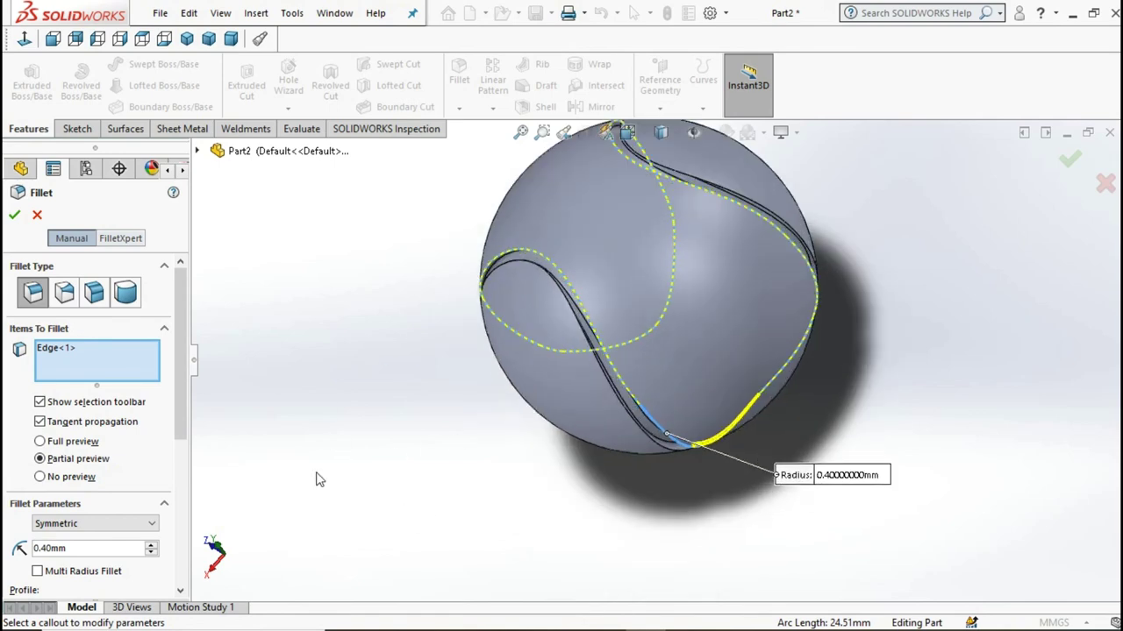
scroll(614, 475, "down", 2)
scroll(614, 439, "down", 2)
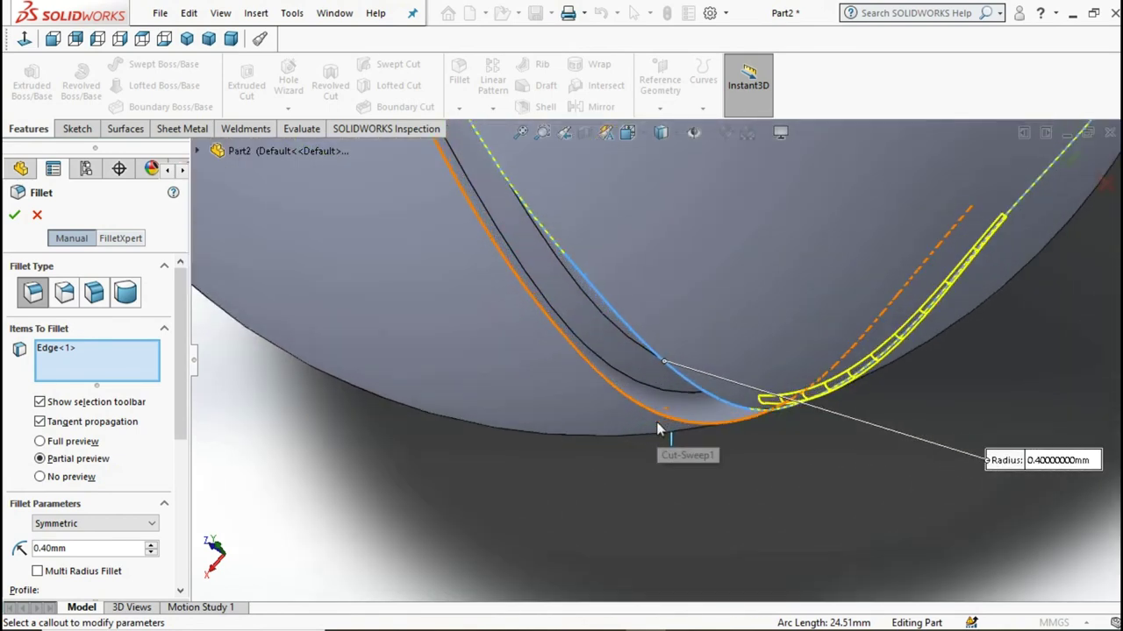
left_click(620, 392)
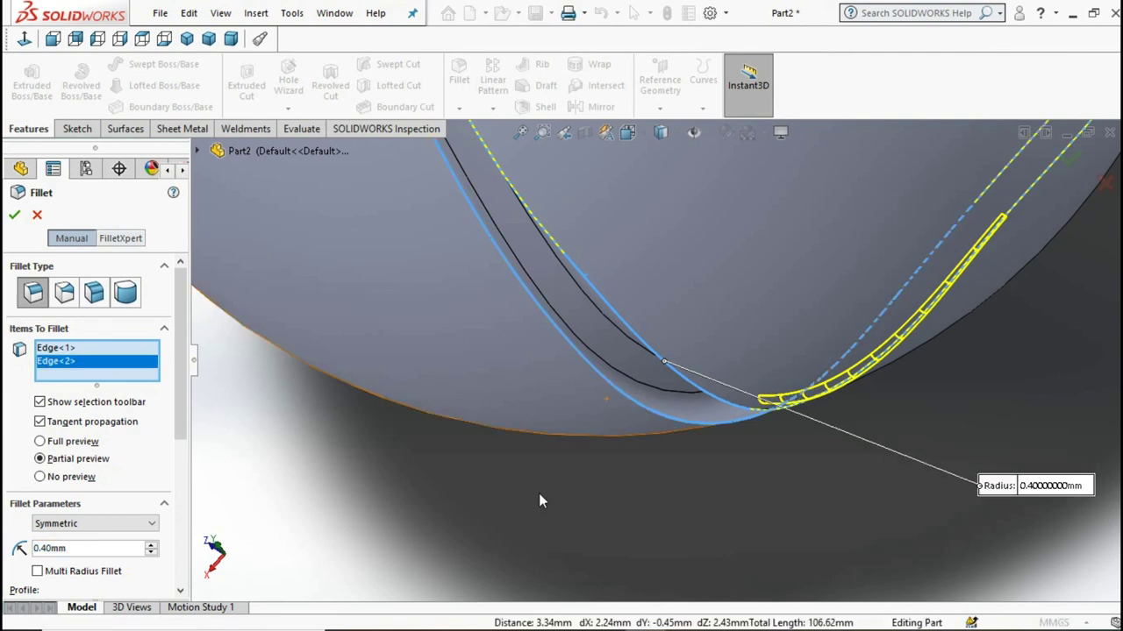
left_click(14, 216)
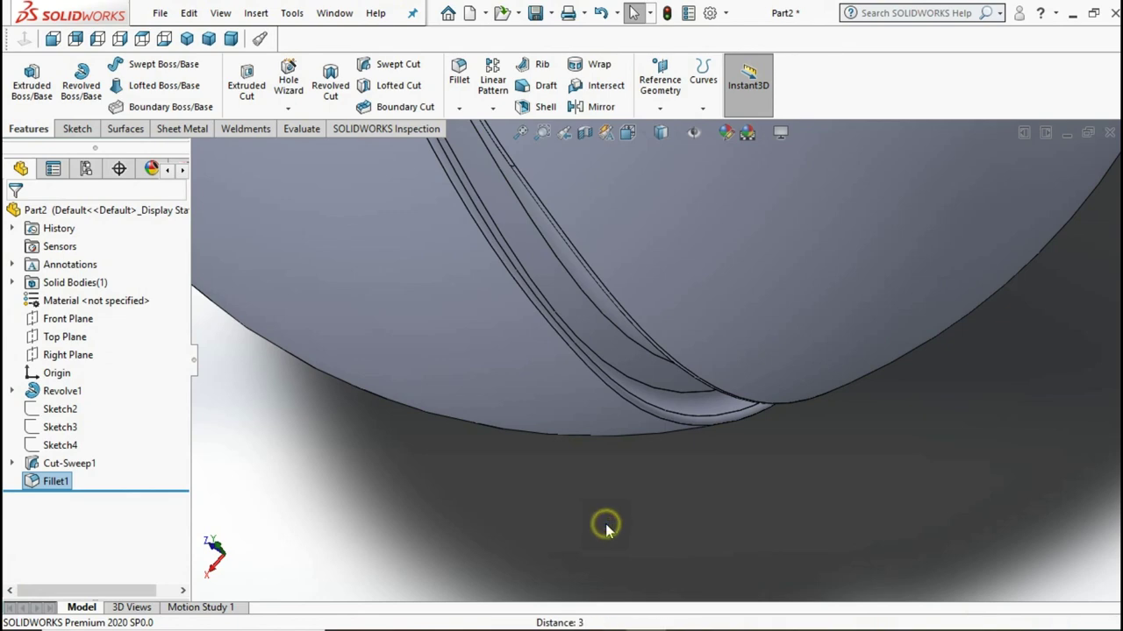
key("f")
Switch the ball to Shaded display without edges and set the Trimetric view
mouse_move(692, 568)
middle_mouse_down()
mouse_move(874, 373)
mouse_move(785, 494)
mouse_move(695, 464)
middle_mouse_up()
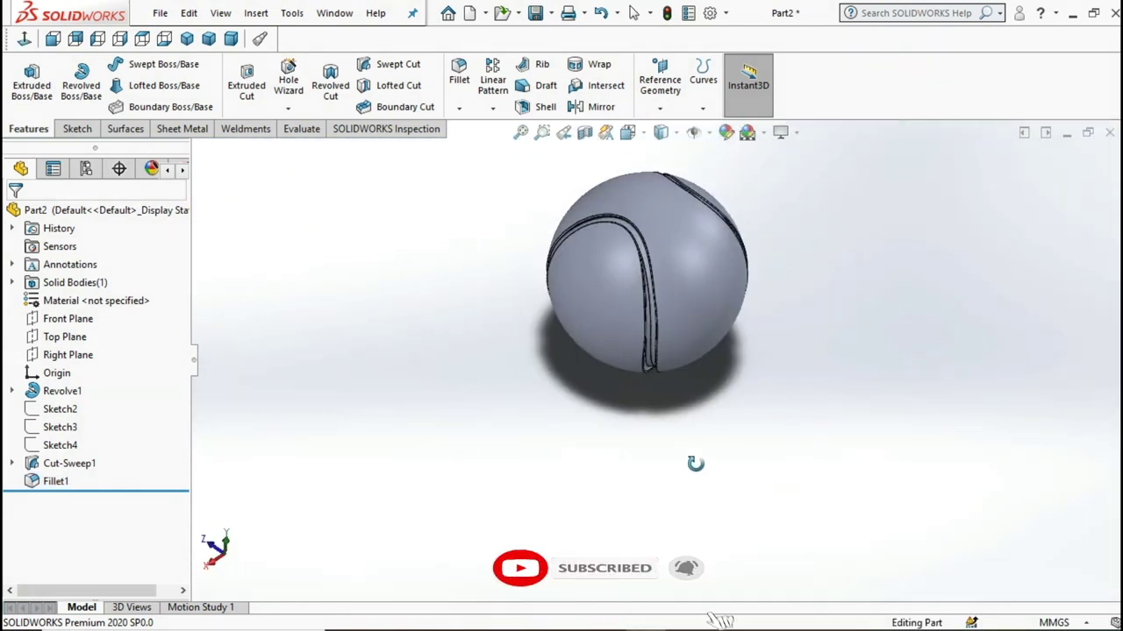
left_click(662, 132)
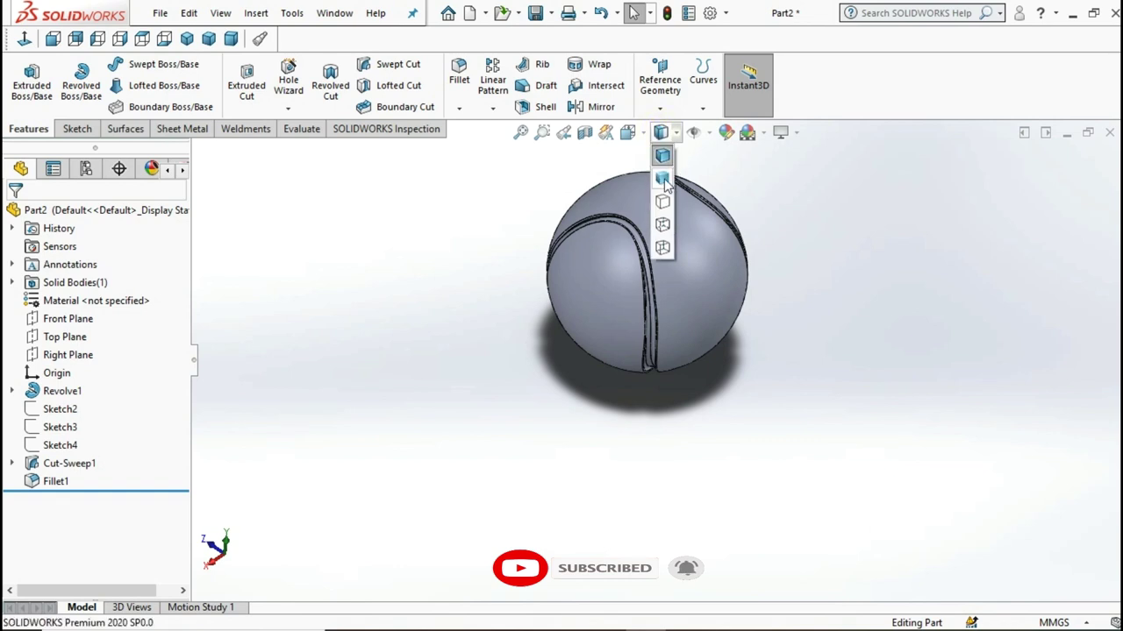
left_click(662, 179)
left_click(209, 39)
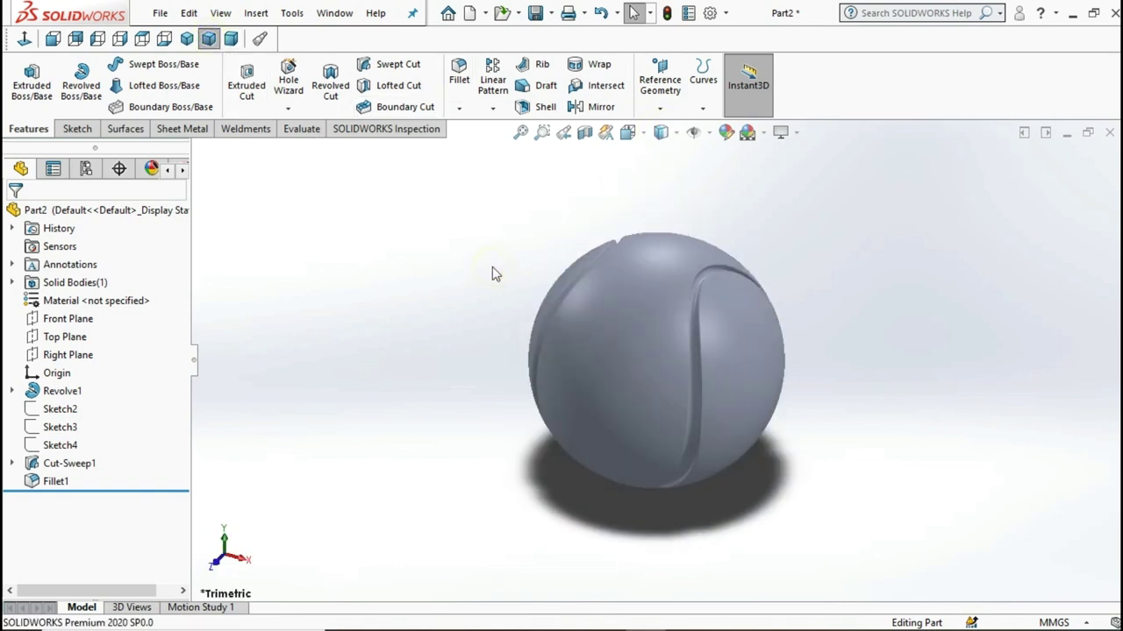